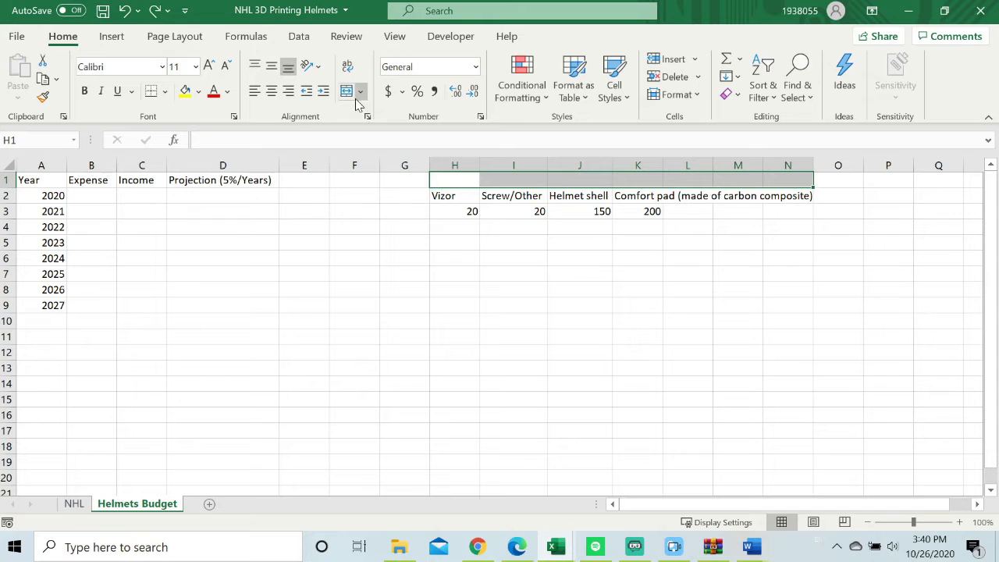
Merge and center cells H1:N1 and enter the title "Expense" in the merged cell.
left_click(360, 92)
left_click(401, 114)
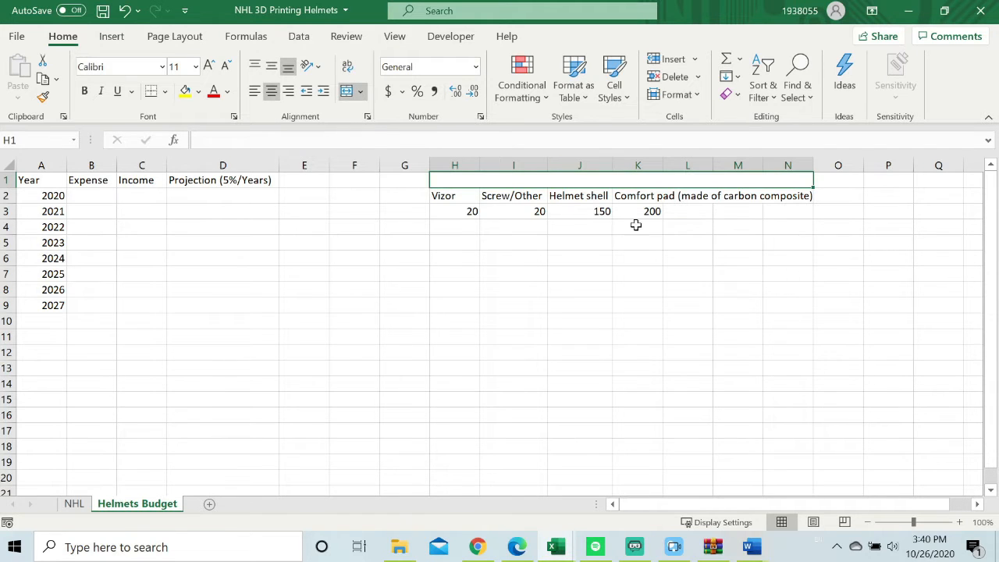
double_click(575, 183)
type("Expense")
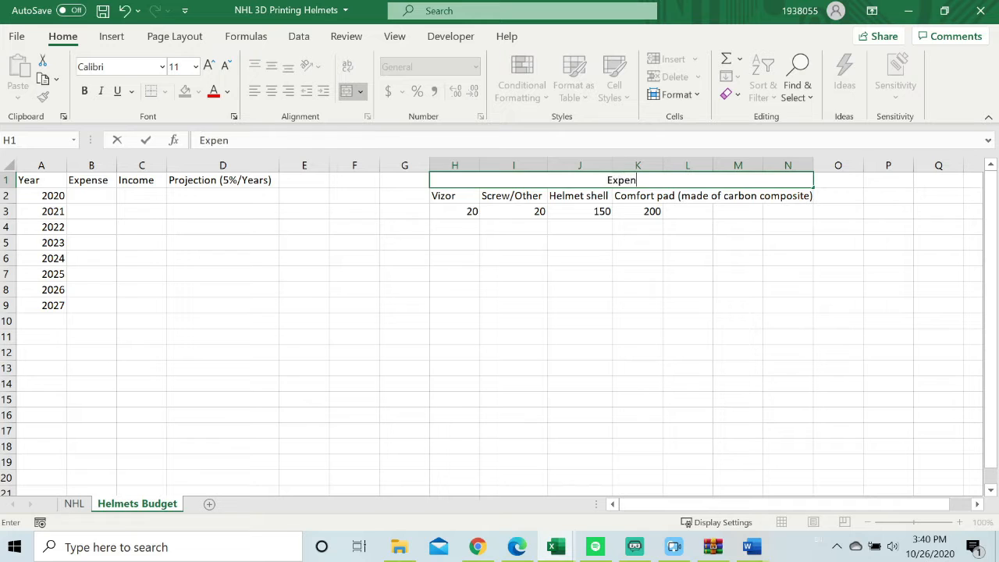
left_click(580, 252)
Format the merged "Expense" title as bold, font size 16, in red.
left_click(609, 184)
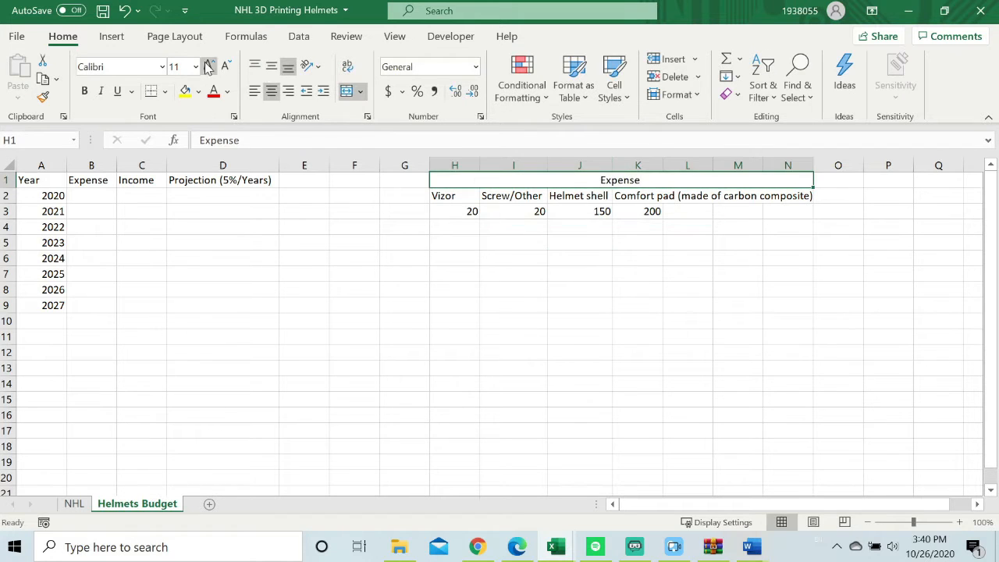
left_click(85, 90)
left_click(195, 66)
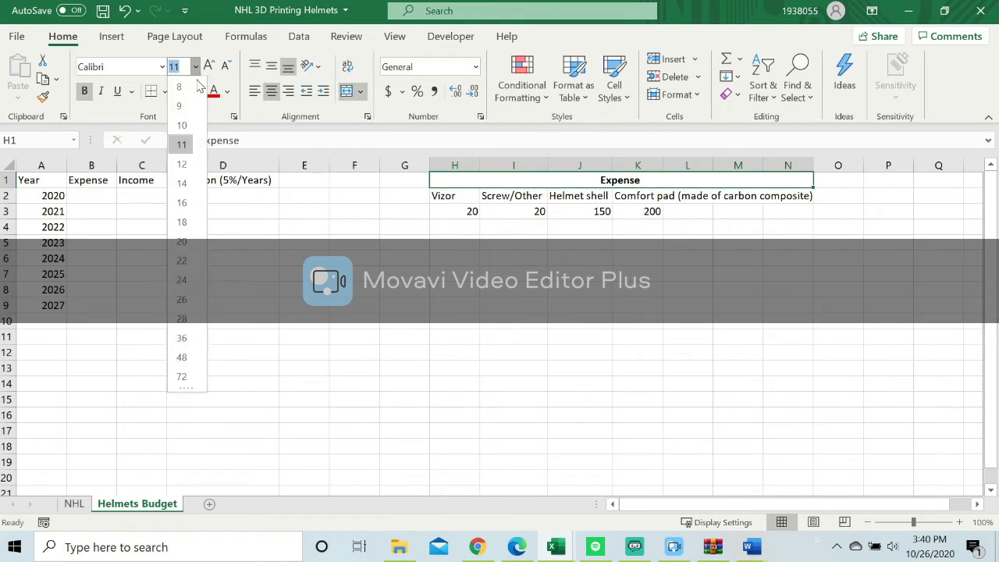
left_click(185, 203)
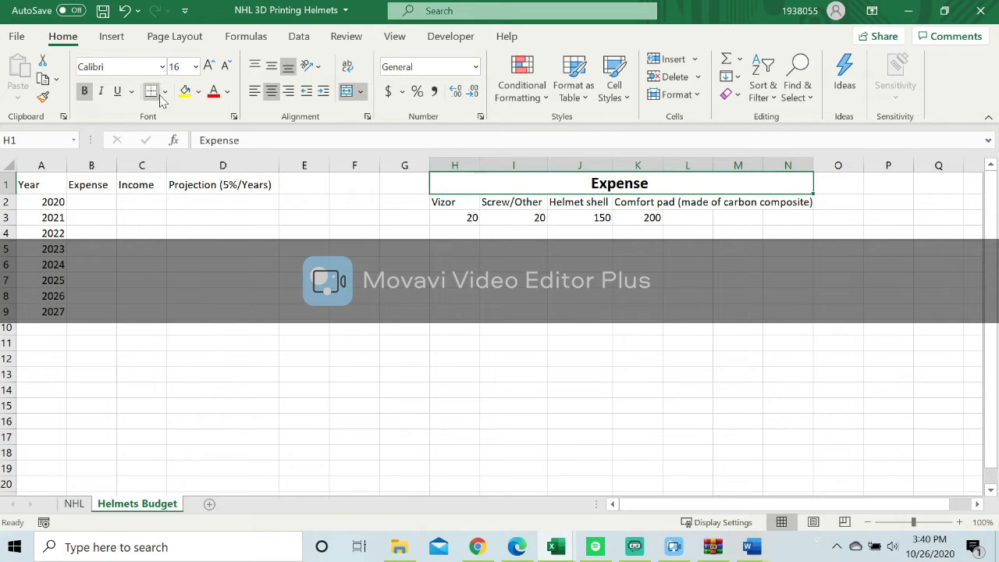
left_click(213, 91)
left_click(486, 297)
Add a thick solid bottom border to the merged "Expense" title cell.
left_click(495, 181)
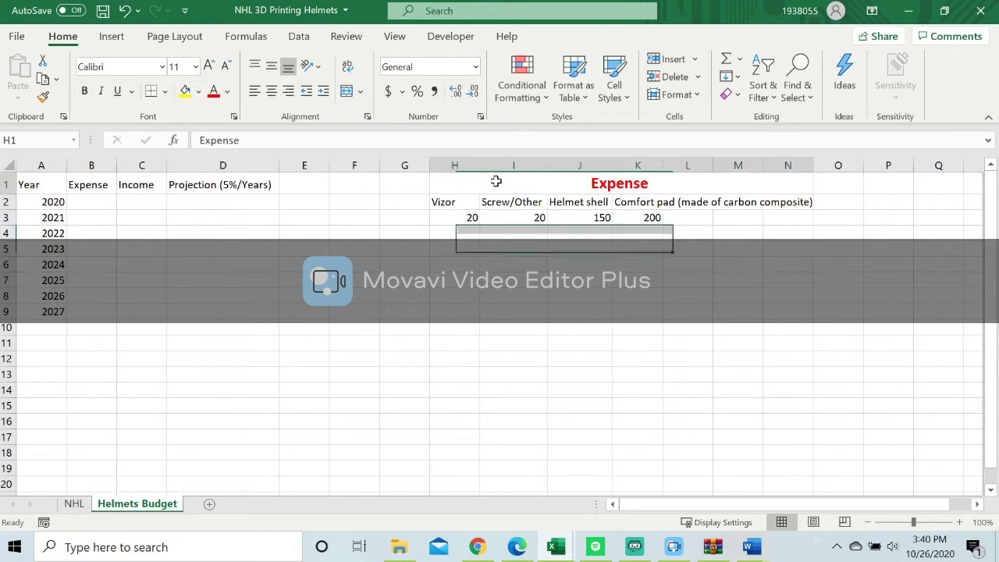
left_click(165, 90)
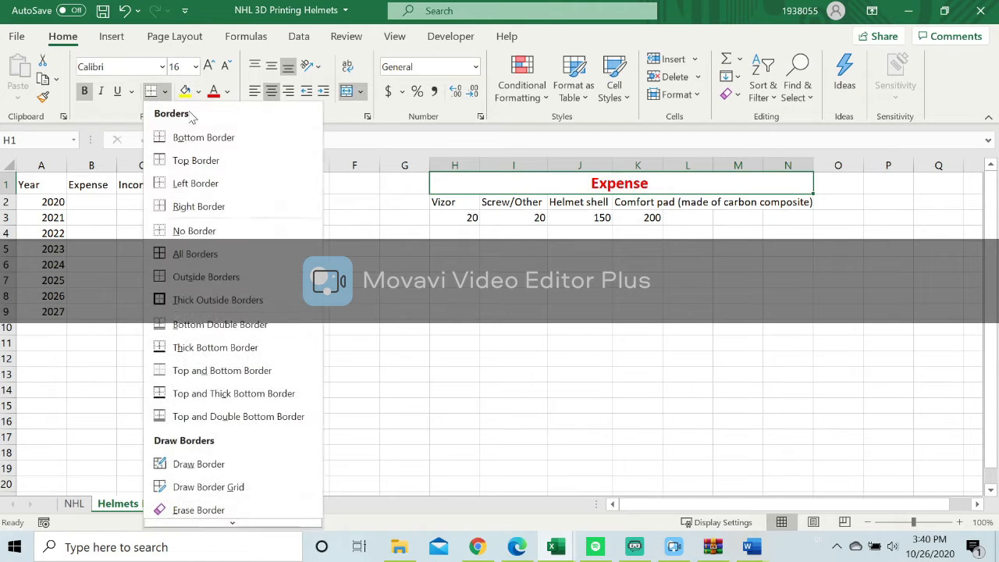
mouse_move(208, 524)
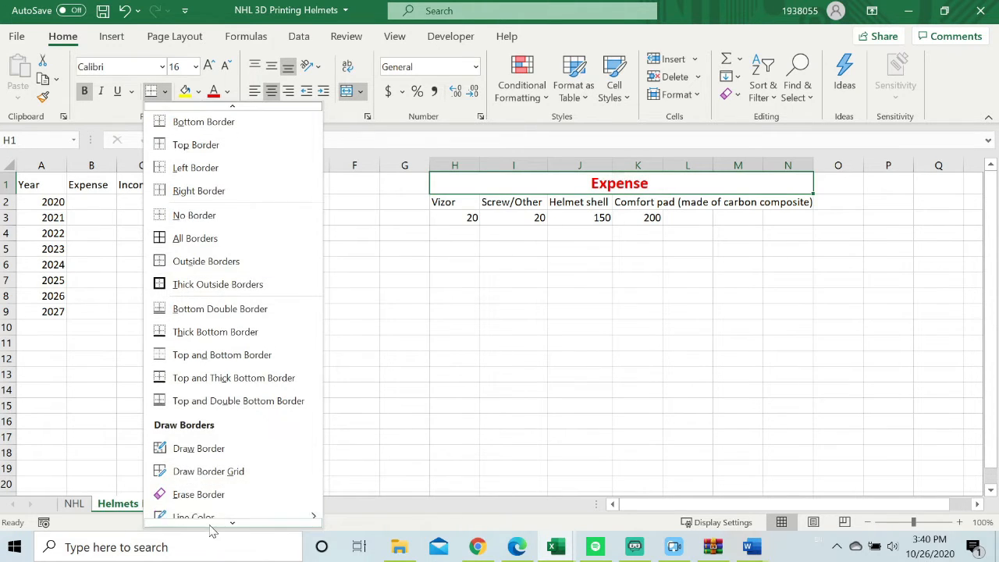
left_click(202, 516)
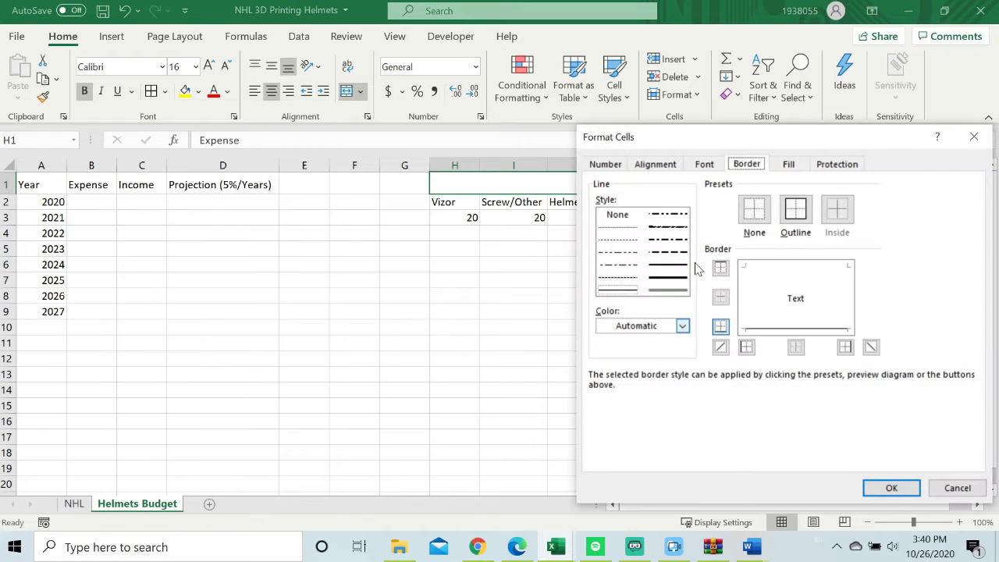
left_click(678, 280)
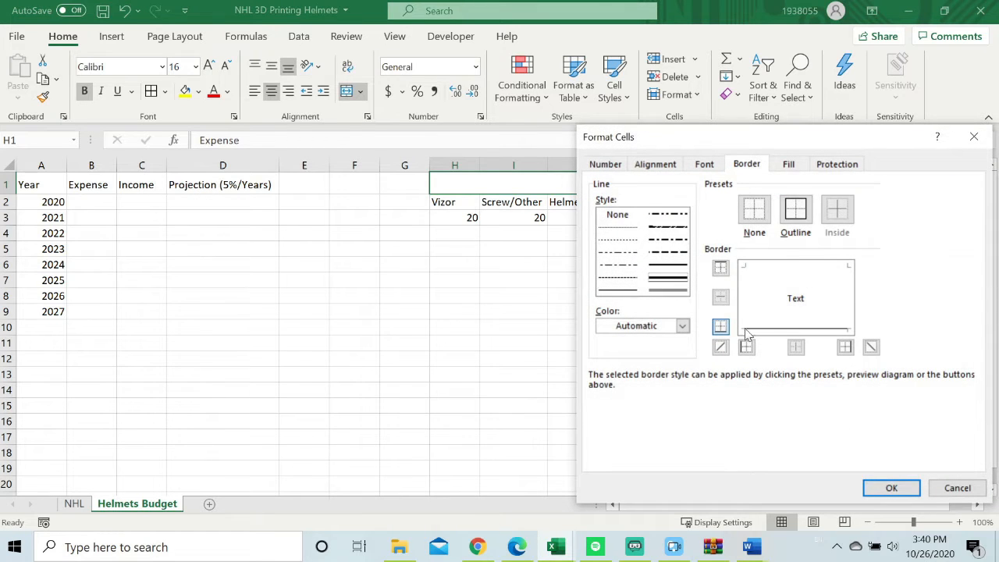
left_click(720, 328)
left_click(891, 488)
left_click(513, 297)
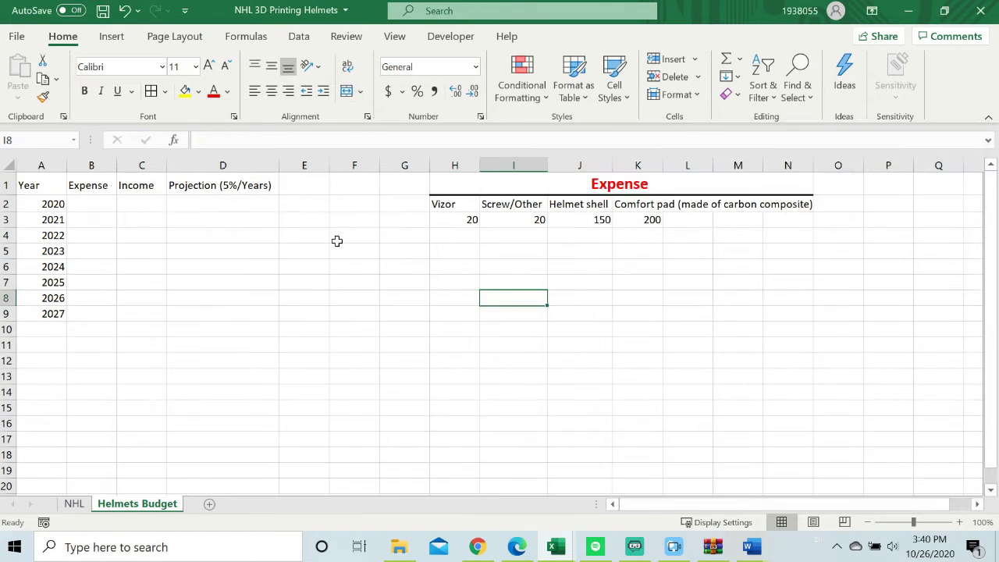
Apply outline and inside borders to the yearly table in A1:D9.
left_click_drag(31, 185, 243, 312)
key("ctrl+1")
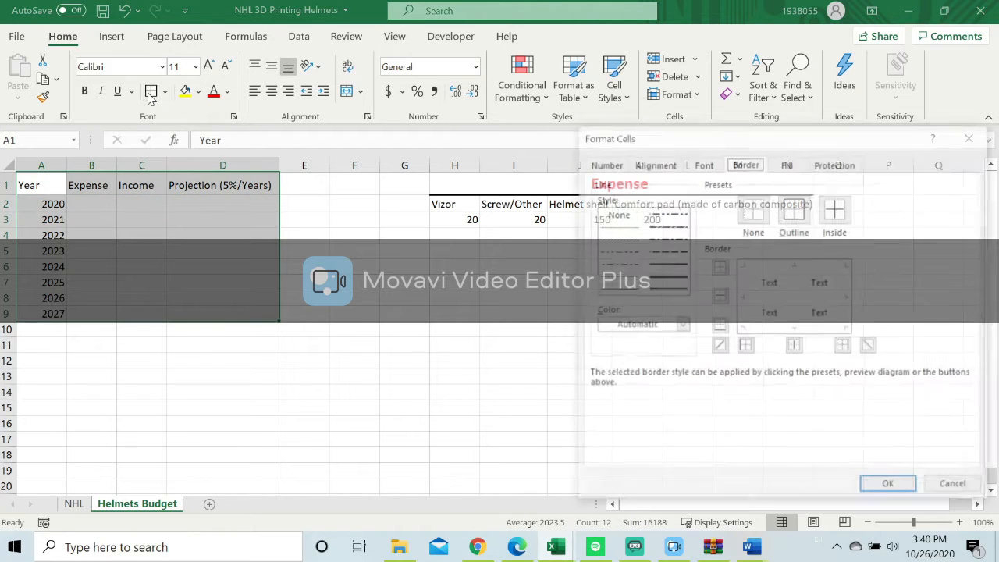
left_click(800, 215)
left_click(838, 212)
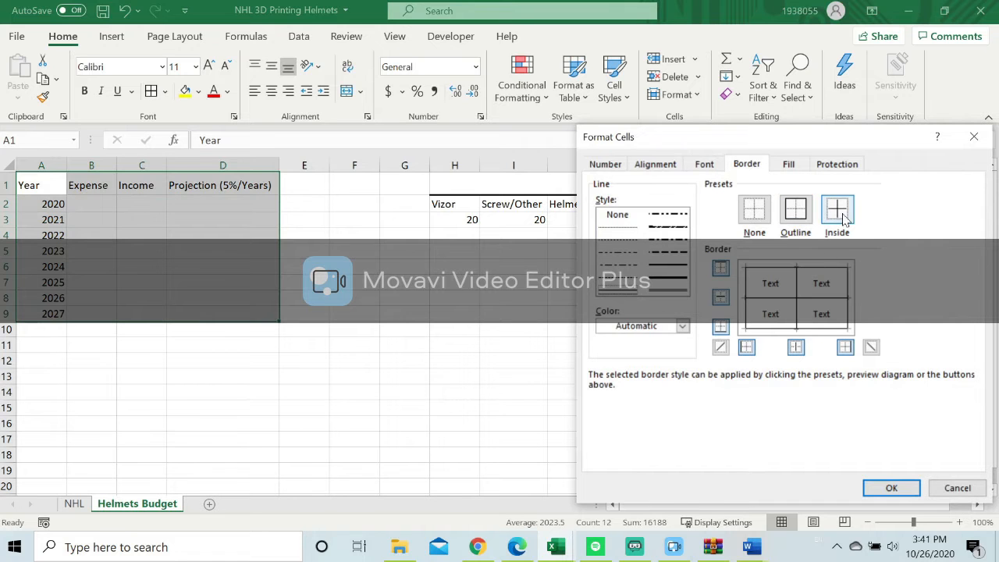
left_click(891, 488)
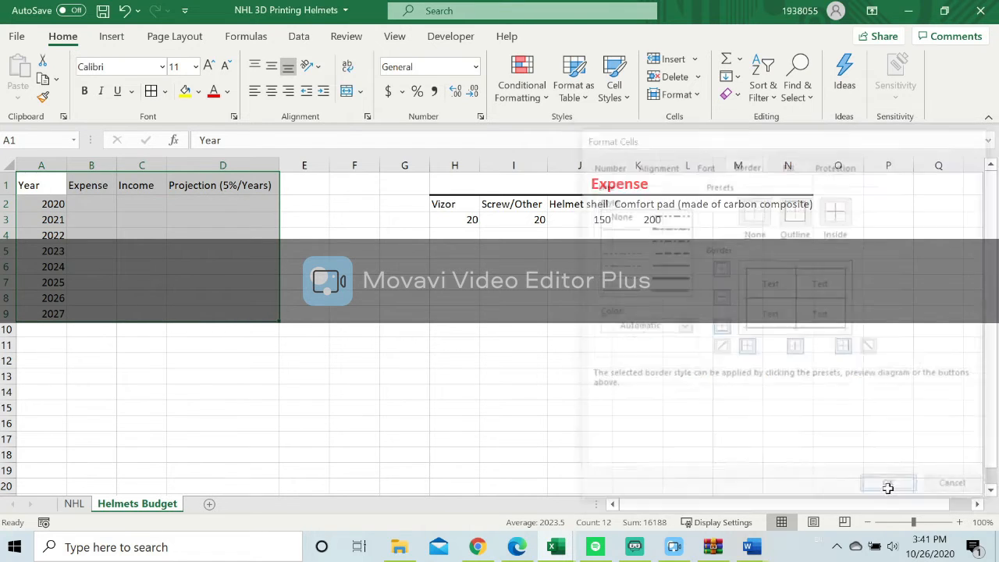
left_click(511, 355)
Make the yearly table's header row A1:D1 bold.
left_click_drag(47, 185, 209, 185)
left_click(85, 91)
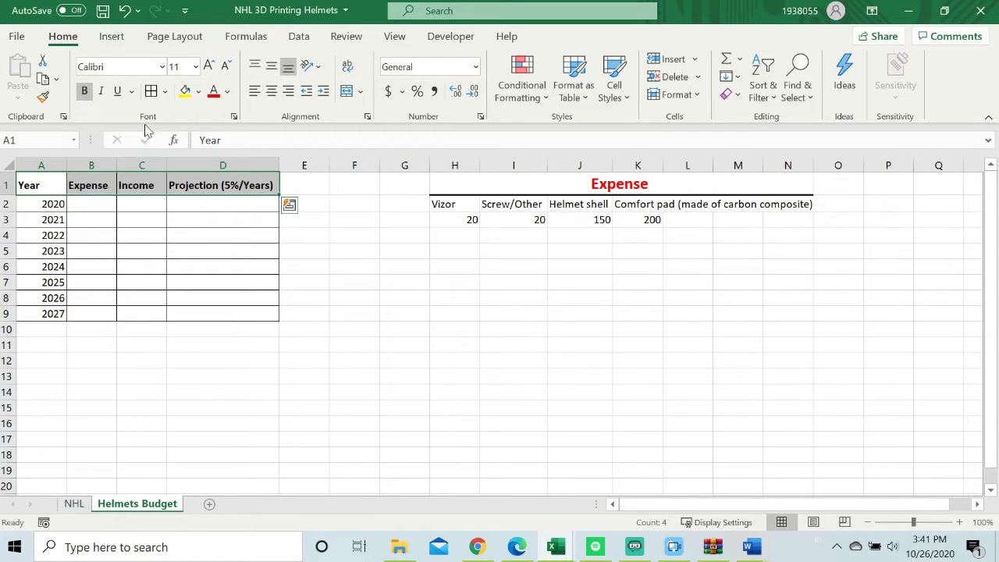
left_click(464, 326)
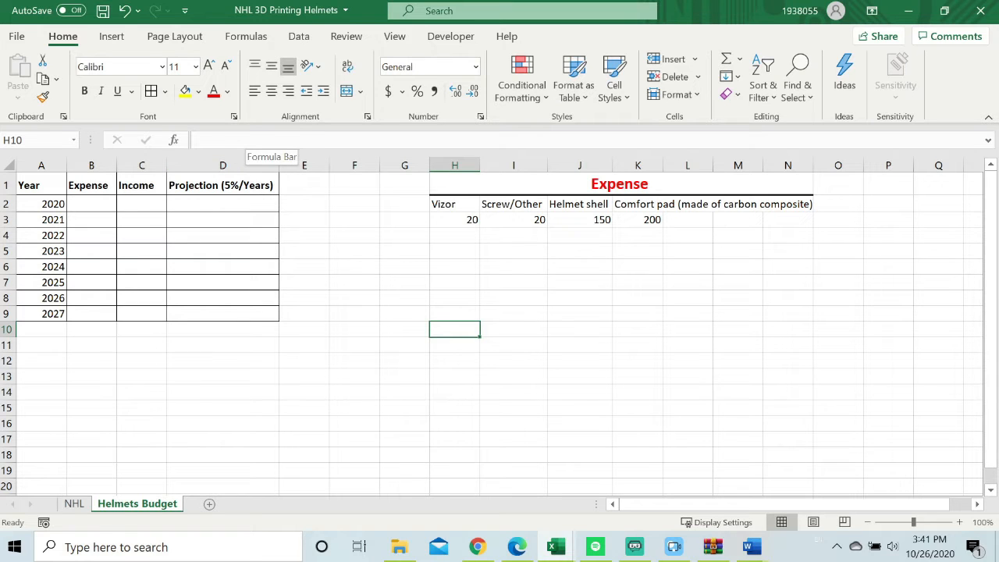
Enter a SUM formula in B2 that adds the component costs in H3:K3.
left_click(246, 141)
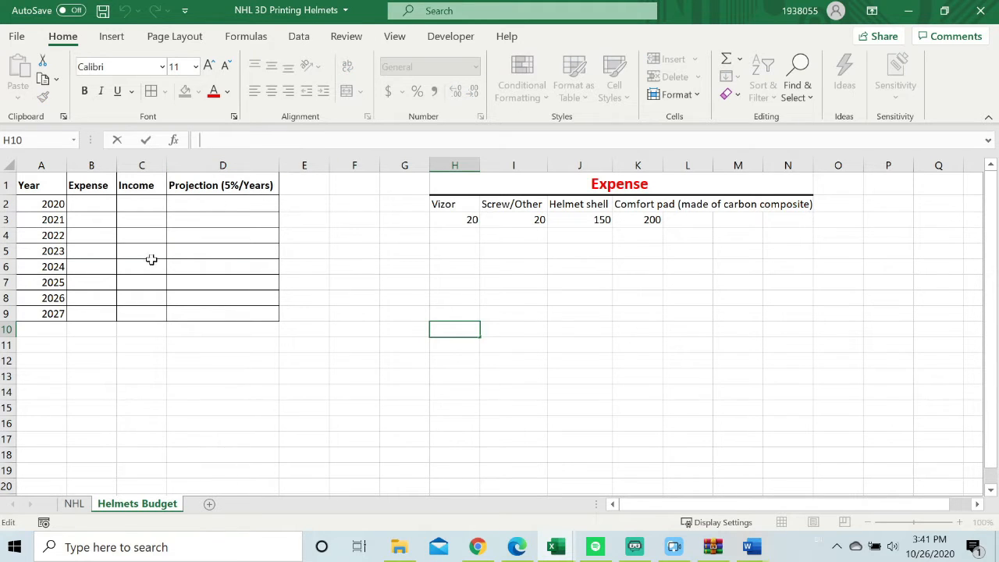
left_click(98, 202)
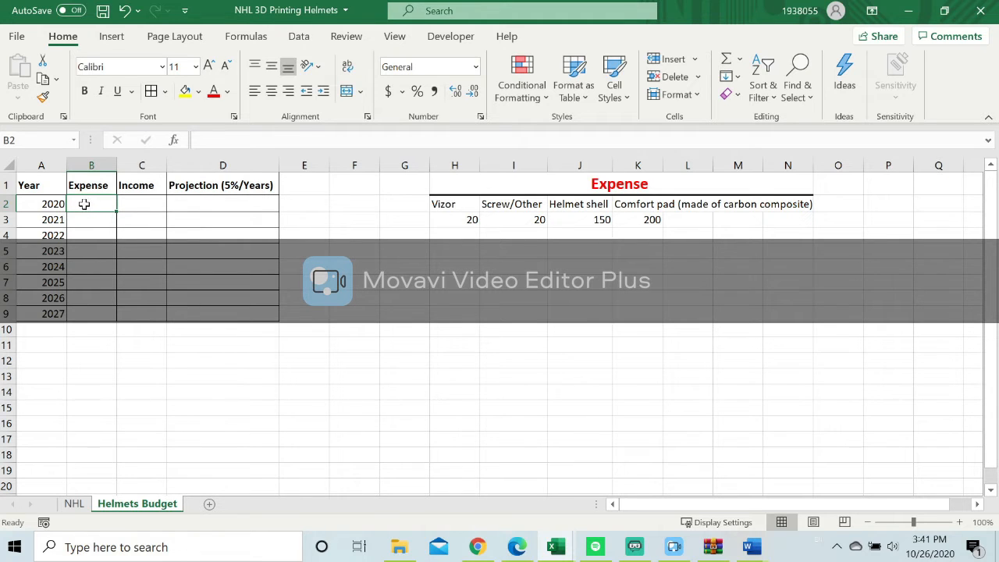
type("=")
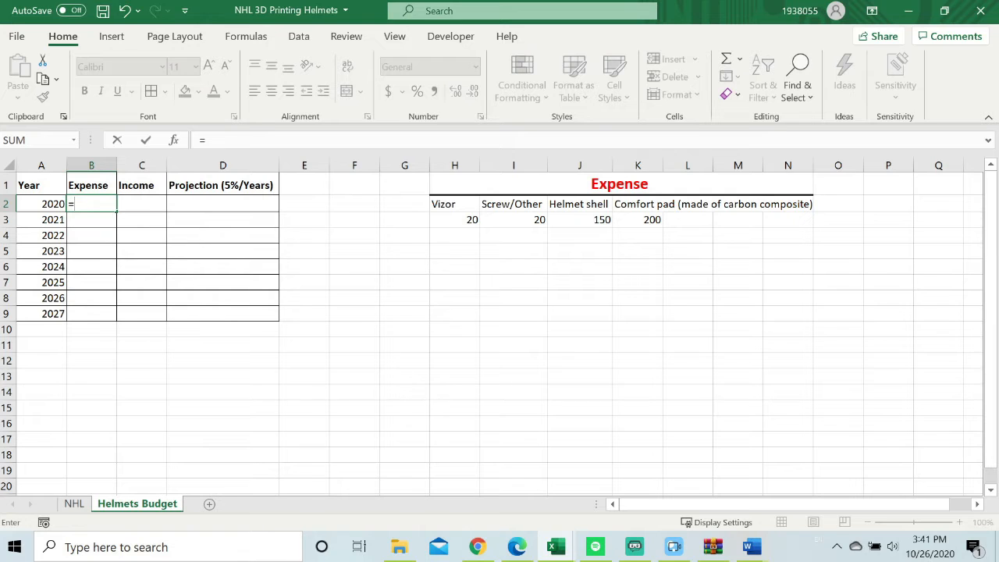
key("Escape")
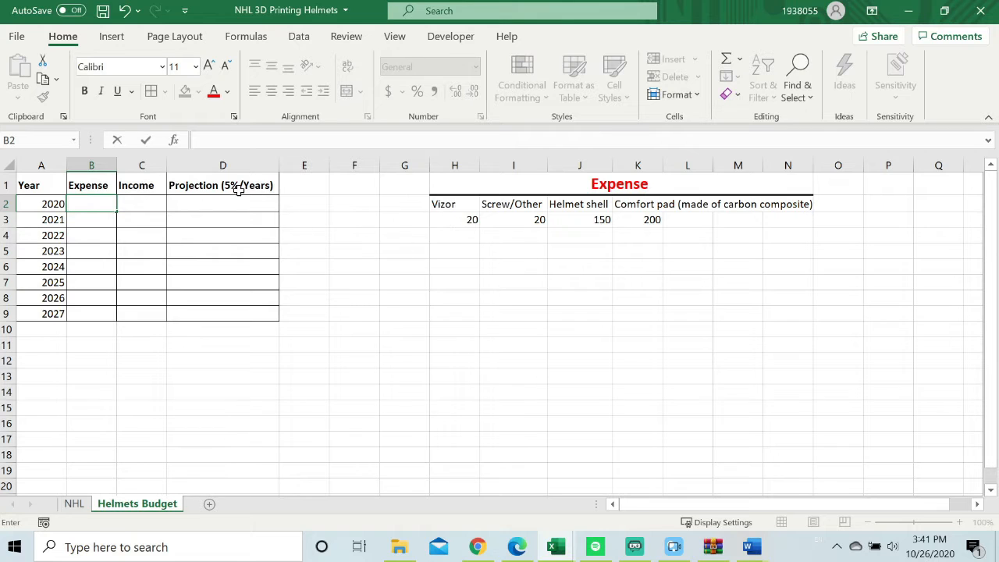
type("=")
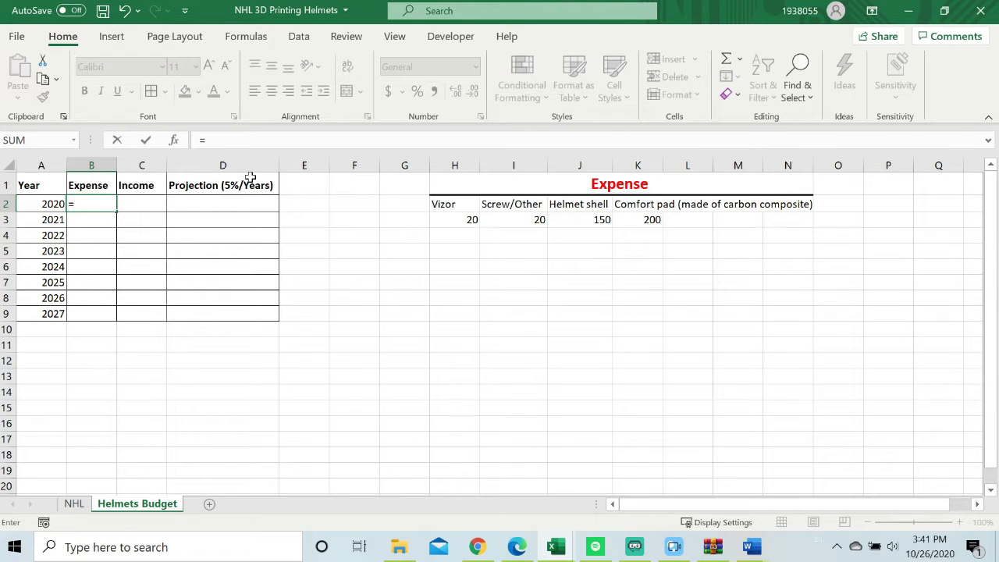
type("Sum")
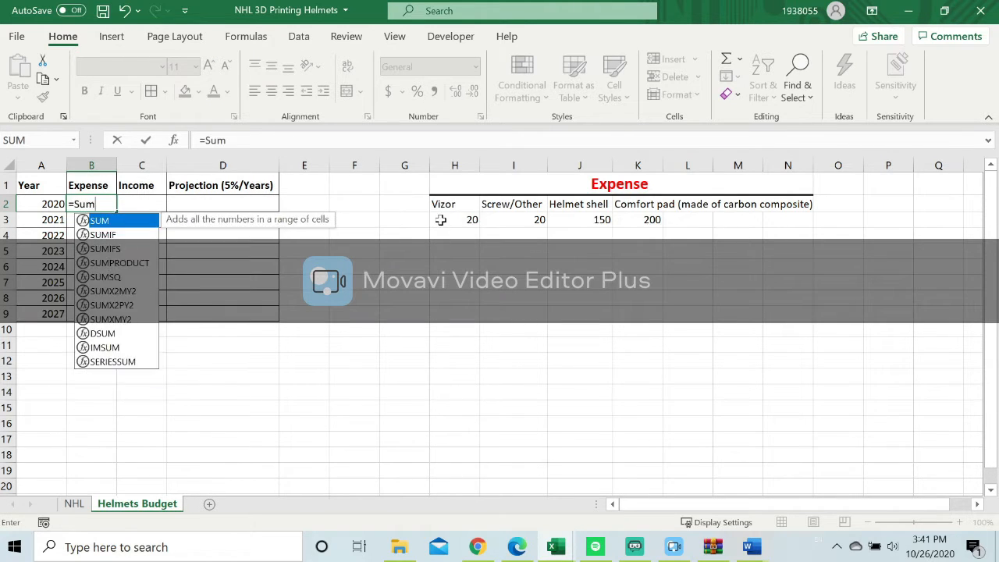
double_click(107, 223)
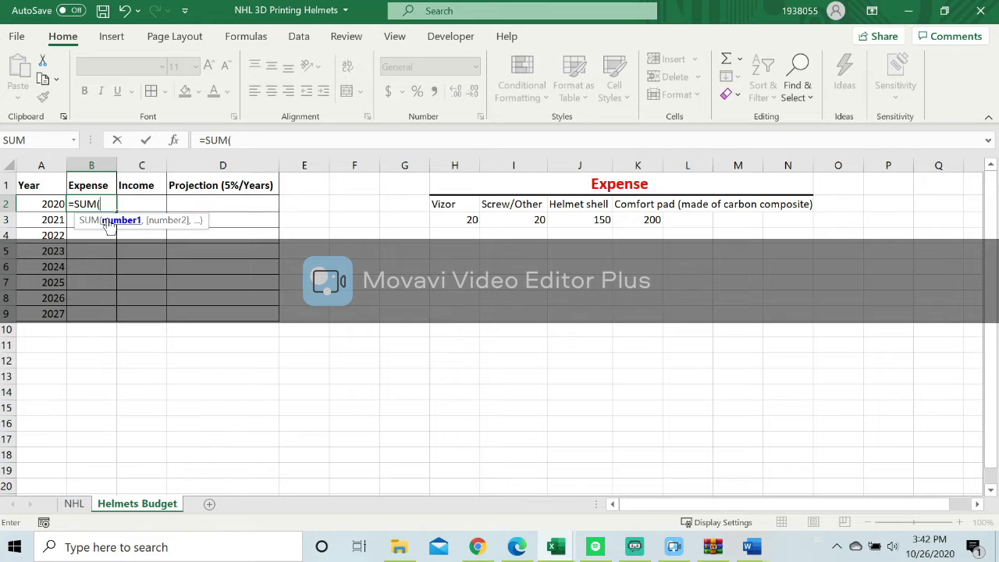
left_click_drag(446, 221, 637, 225)
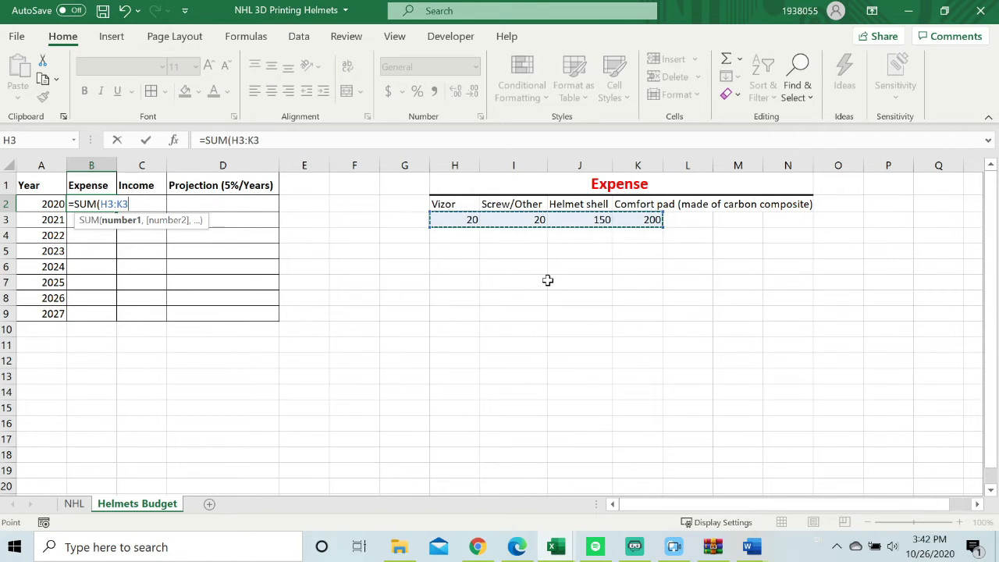
key("Return")
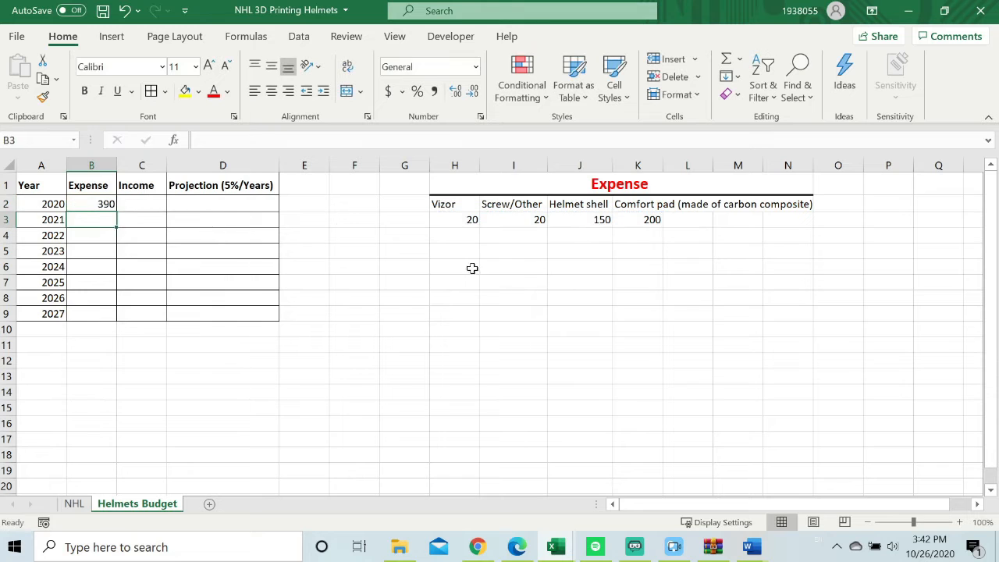
Make the references in B2's formula absolute so it reads =SUM($H$3:$K$3).
left_click(108, 204)
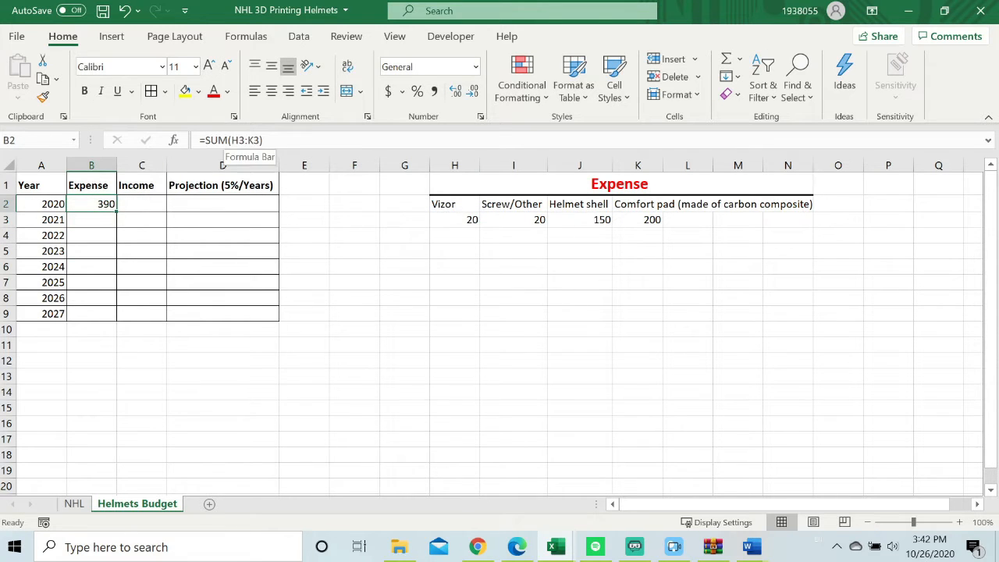
key("F2")
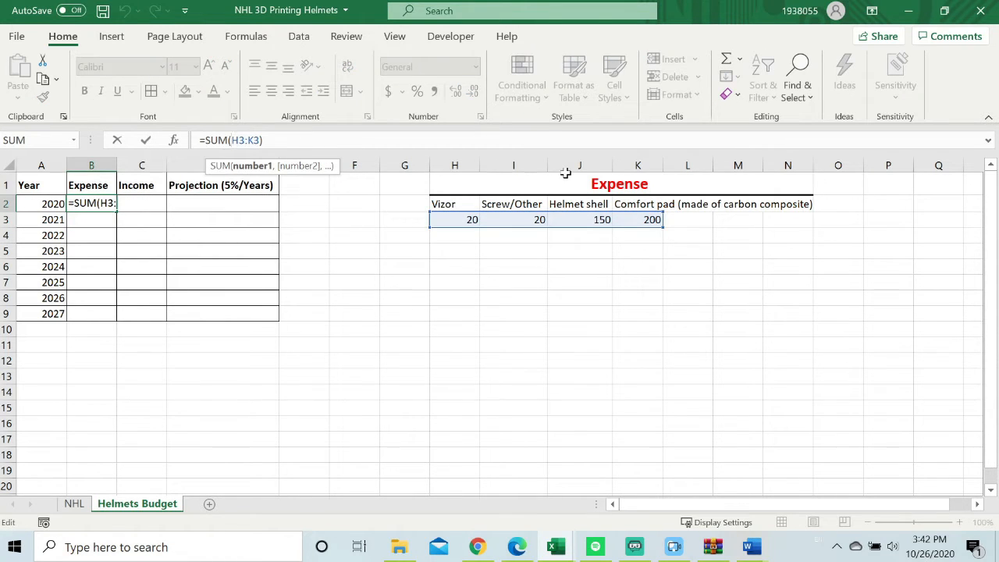
type("$")
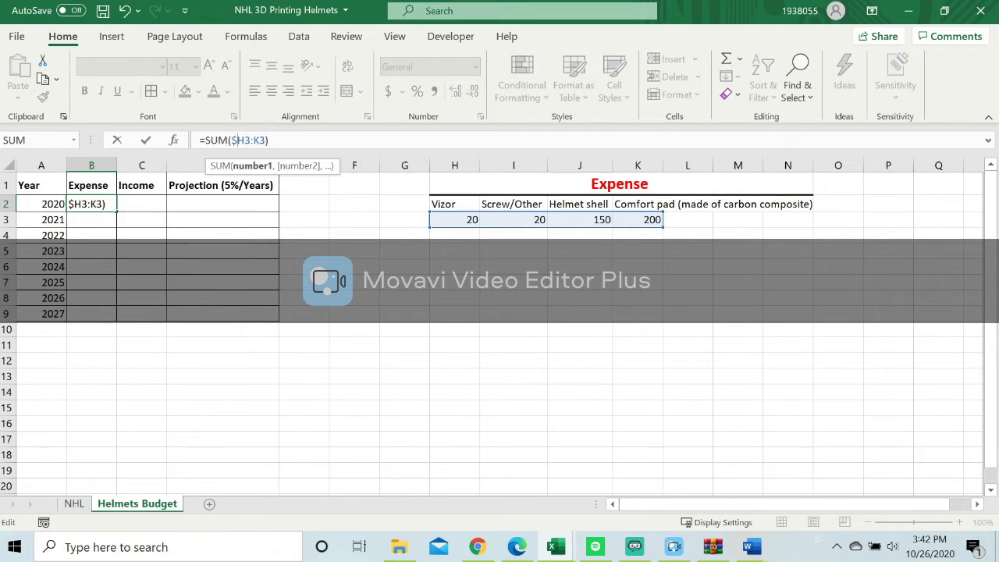
key("Right")
type("%")
key("BackSpace")
type("$")
key("Right")
key("Right")
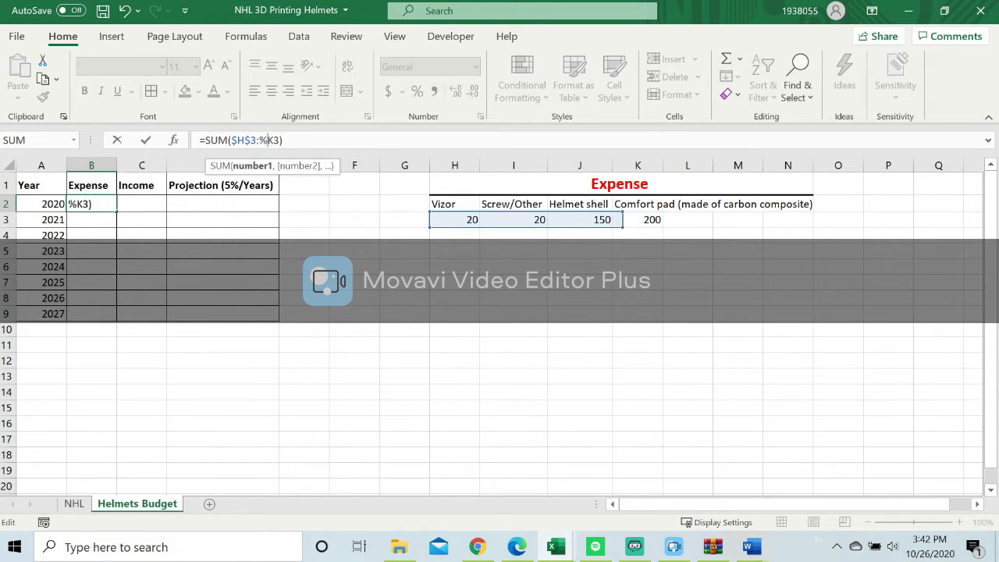
type("$")
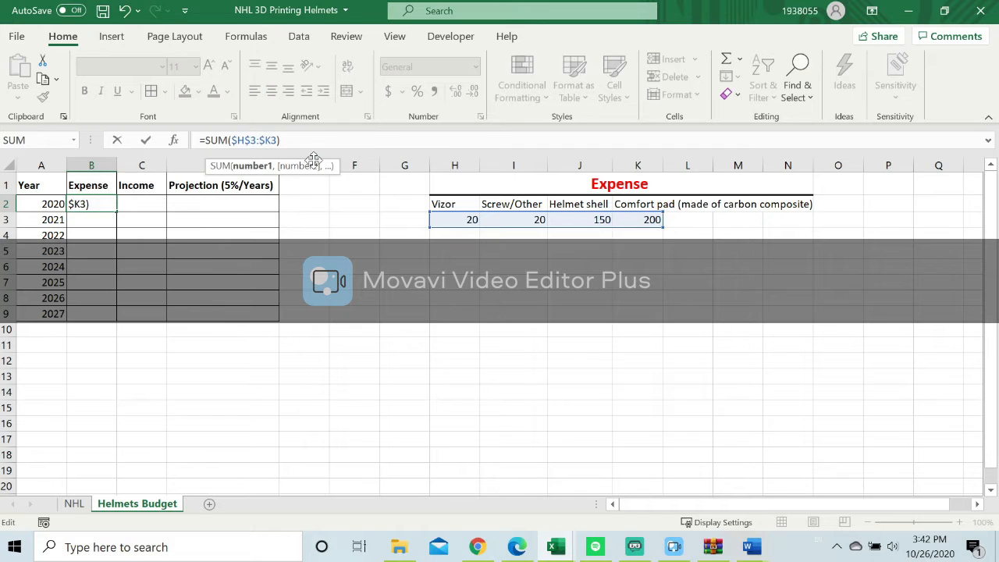
left_click(270, 140)
type("$")
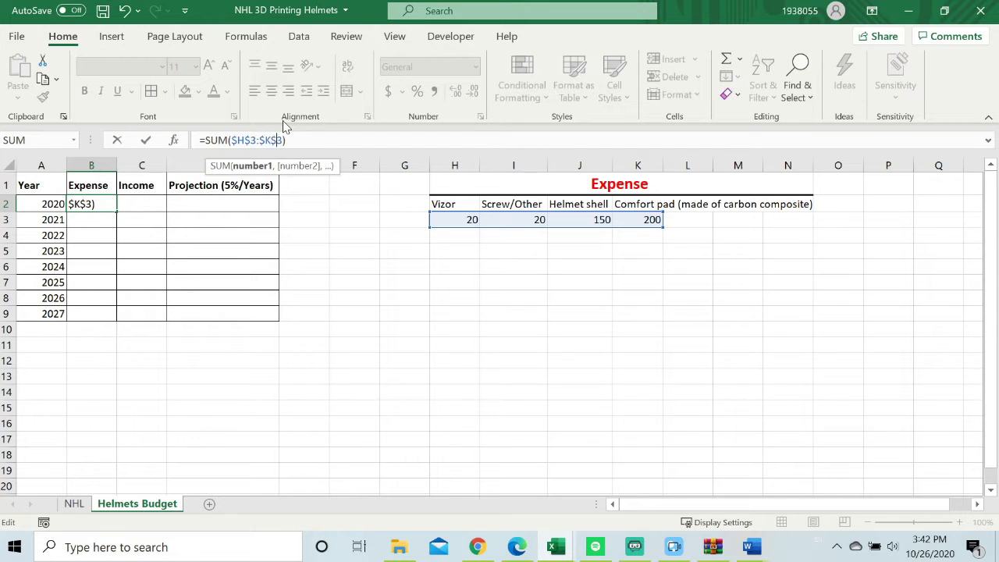
key("Return")
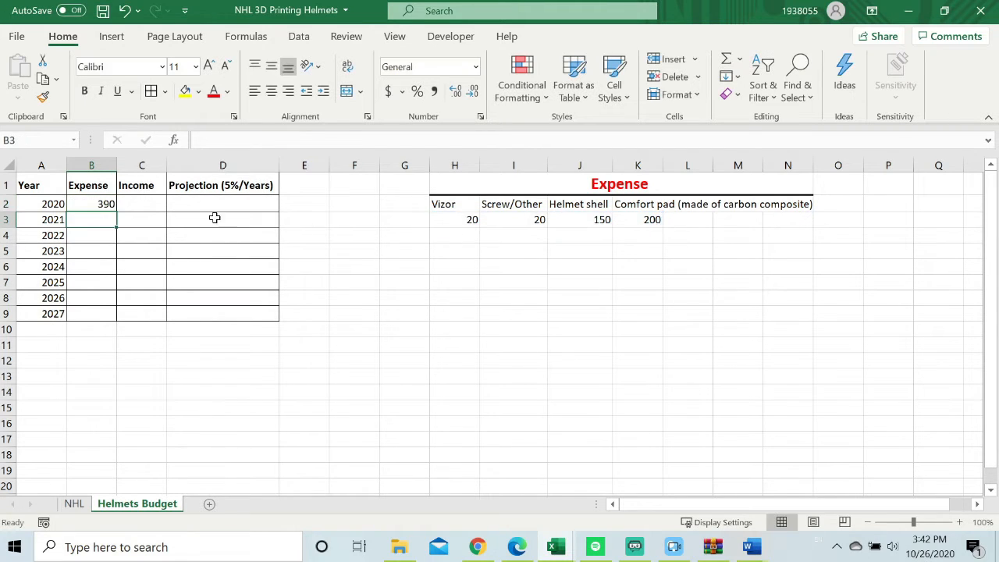
Apply the Currency number format to B2 and to the component costs in H3:K3.
left_click(91, 201)
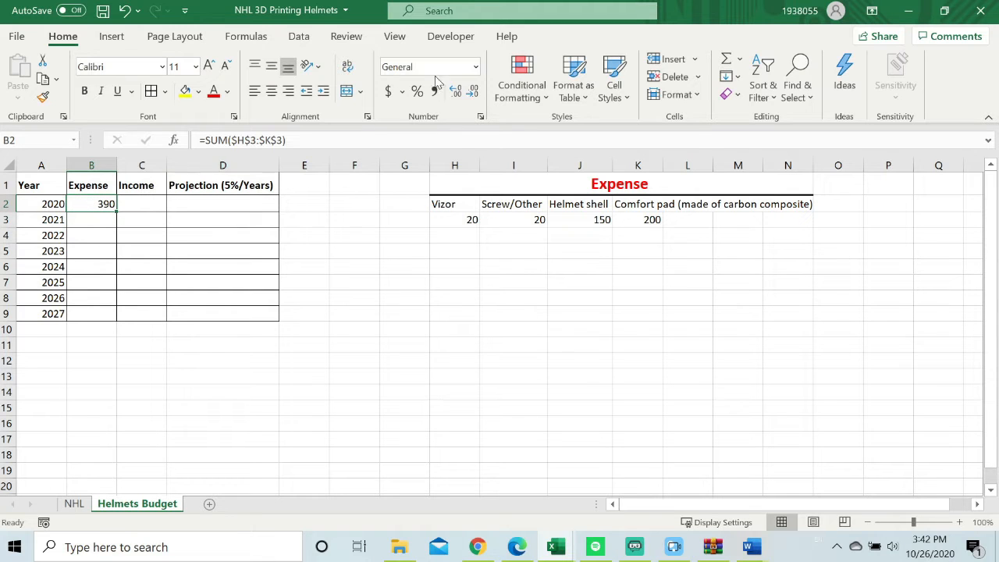
left_click(476, 66)
left_click(453, 174)
left_click_drag(468, 223, 647, 221)
left_click(475, 66)
left_click(441, 174)
Fill the expense formula from B2 down through B9 for the years up to 2027.
left_click(99, 204)
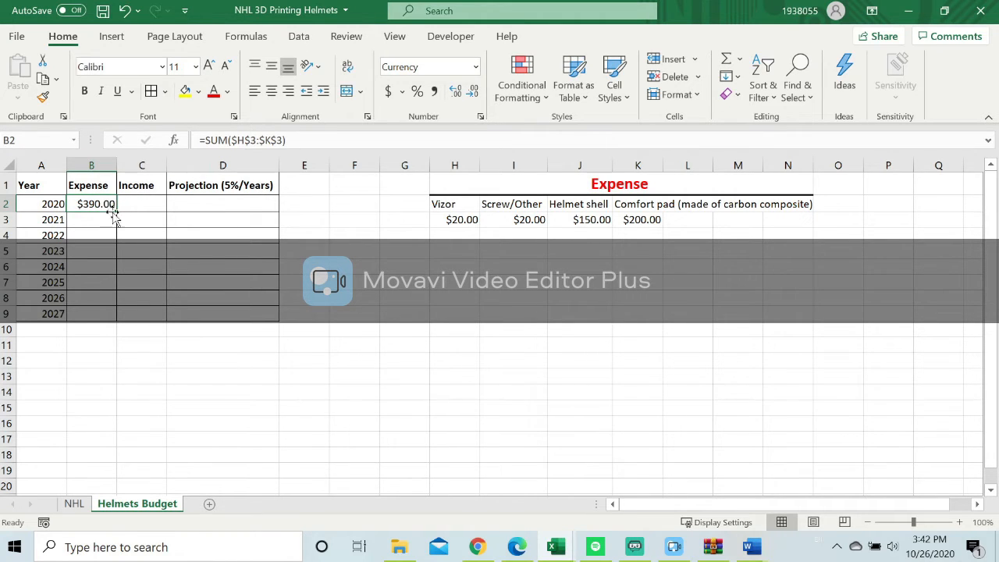
left_click_drag(116, 206, 112, 316)
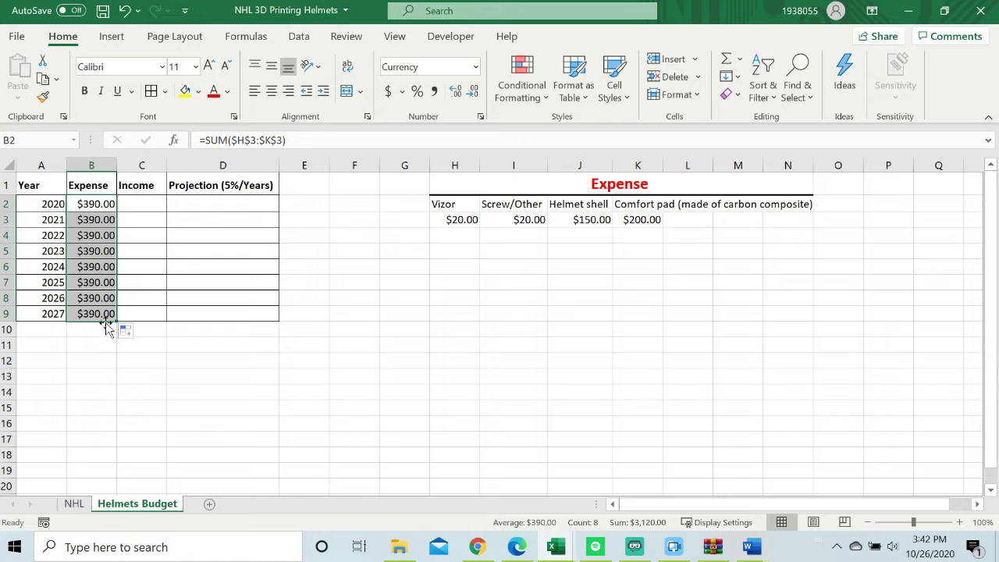
Undo the expense fill in B3:B9.
left_click(102, 10)
left_click(124, 11)
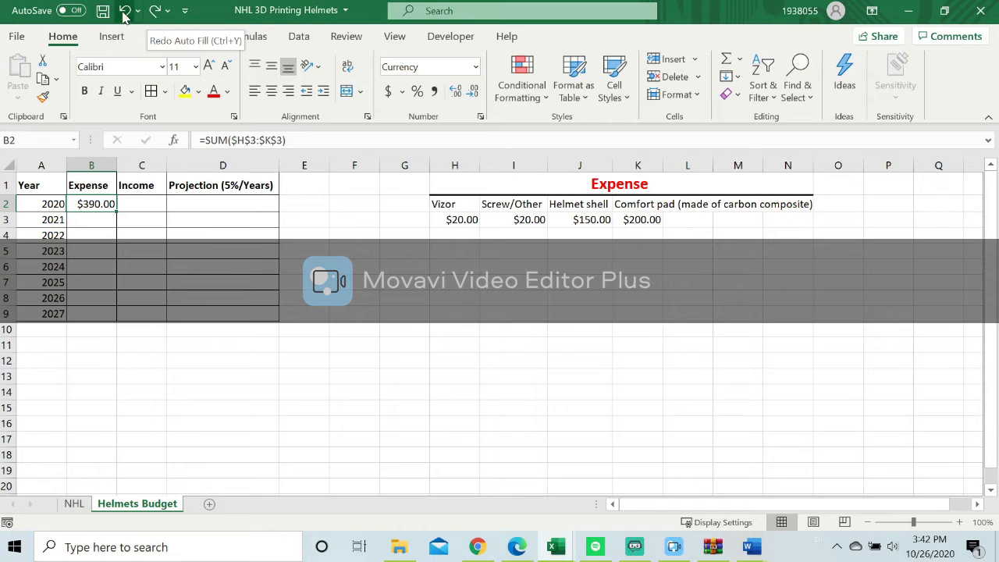
left_click(124, 10)
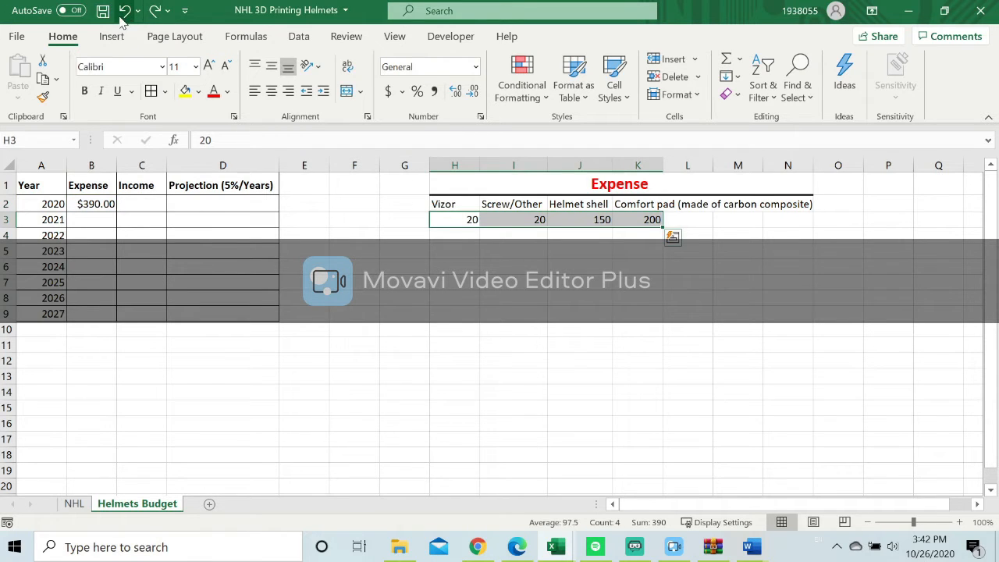
left_click(155, 11)
left_click(99, 202)
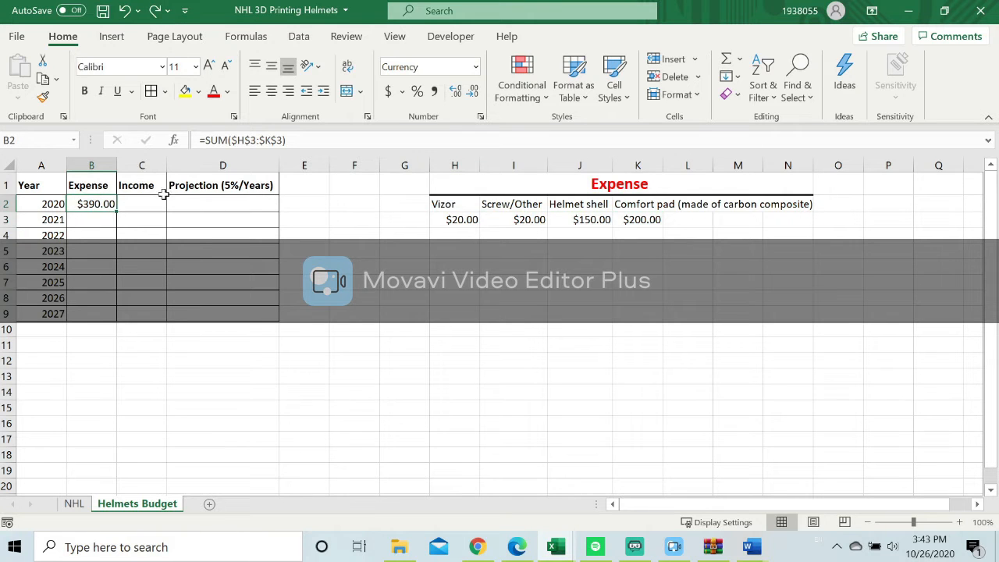
Undo the Currency formatting of B2 and H3:K3 and the absolute references in B2's formula, back to =SUM(H3:K3).
left_click(124, 11)
left_click(211, 140)
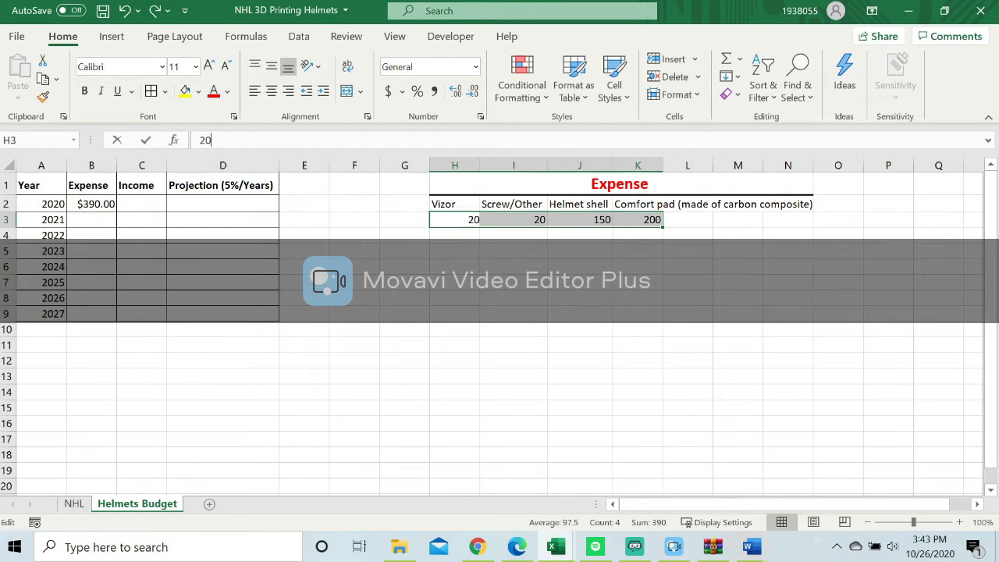
left_click(90, 204)
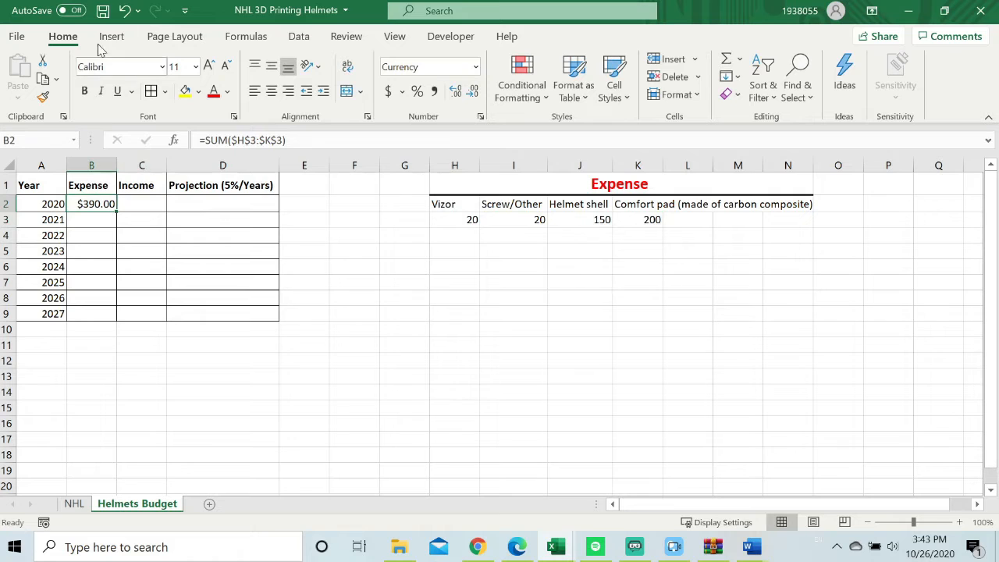
left_click(125, 11)
left_click(125, 11)
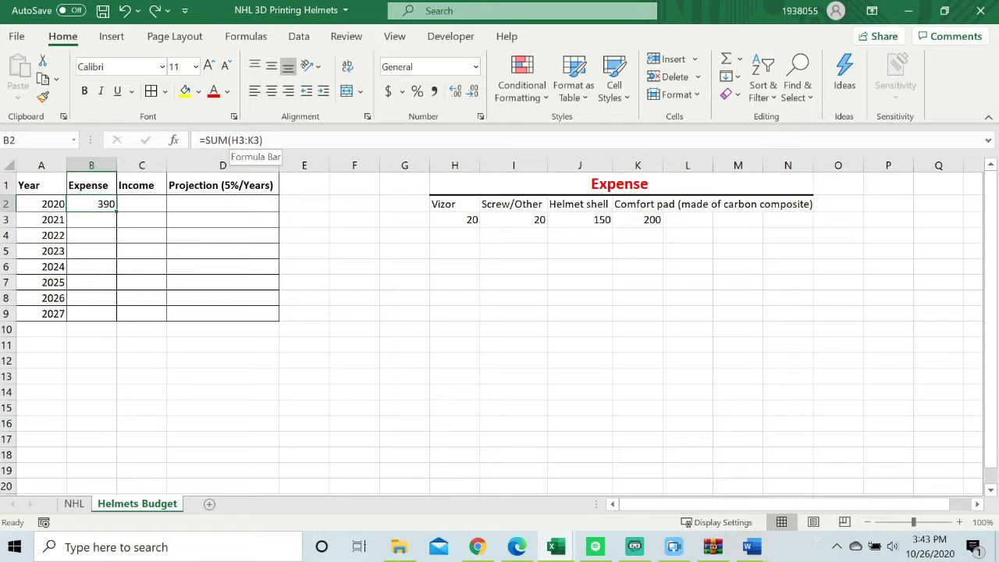
Fill B2's relative SUM formula down through B9 and clear the copied formula from B3.
left_click_drag(116, 209, 116, 314)
double_click(102, 219)
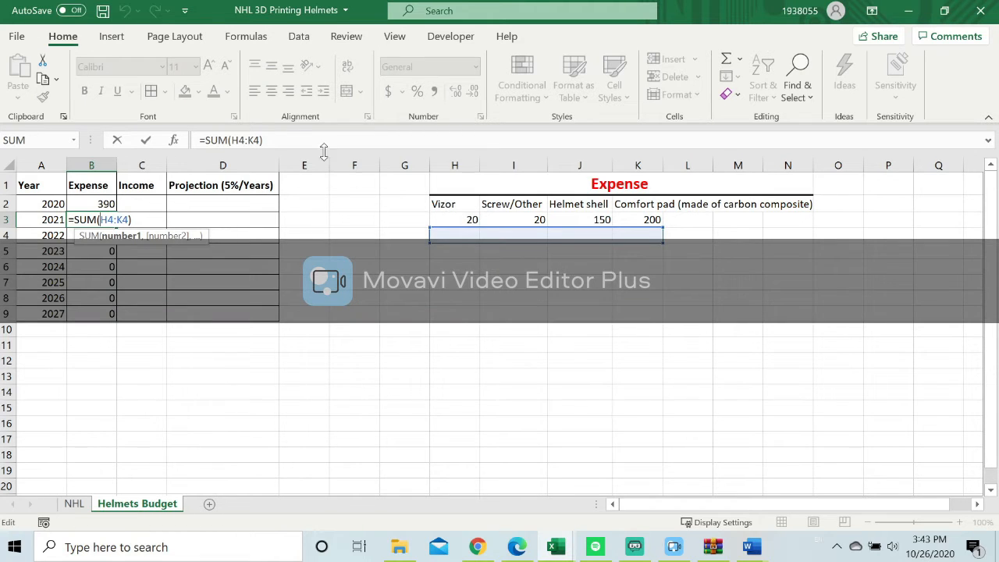
left_click(361, 278)
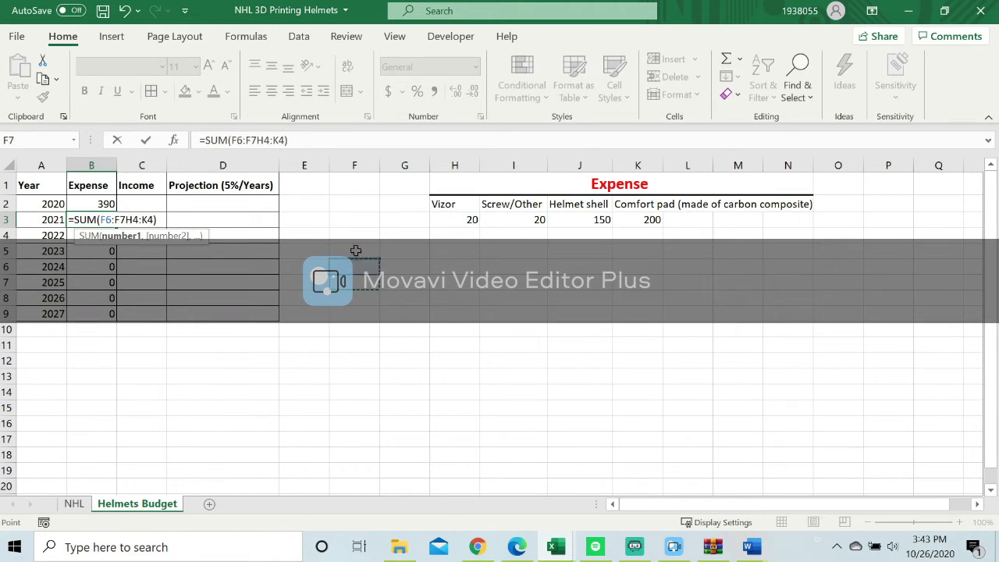
left_click(113, 203)
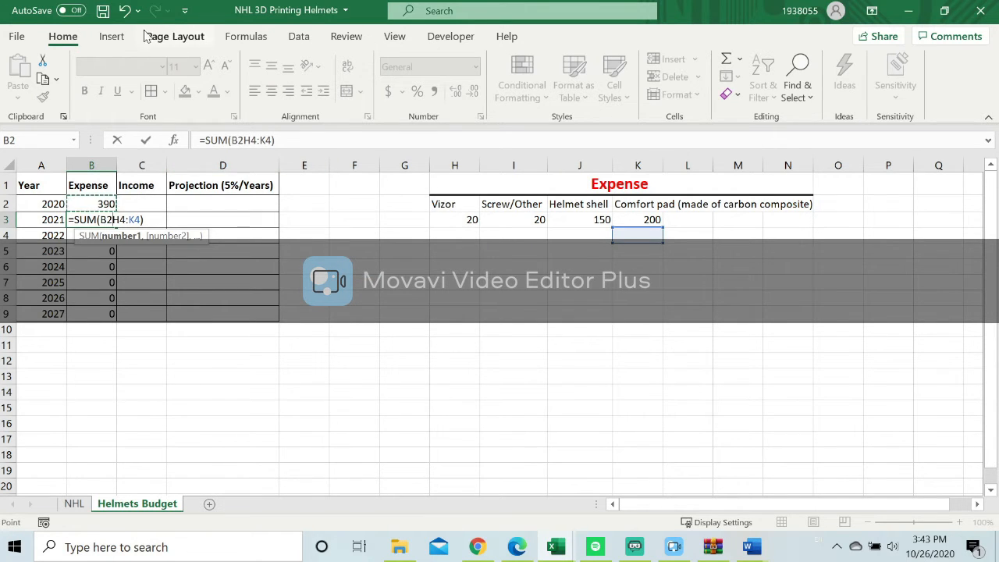
left_click(126, 11)
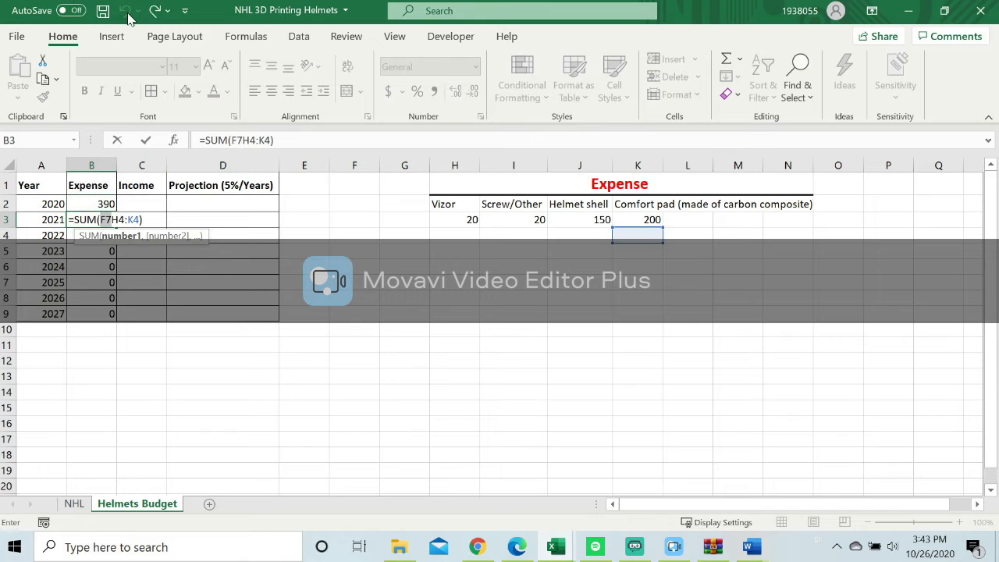
left_click(92, 360)
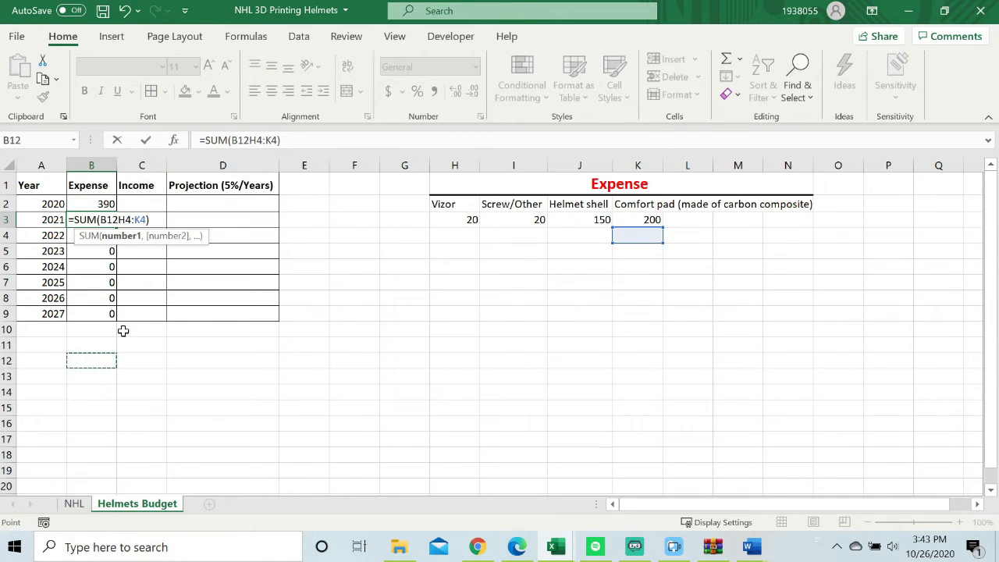
left_click_drag(148, 220, 100, 219)
key("shift+Home")
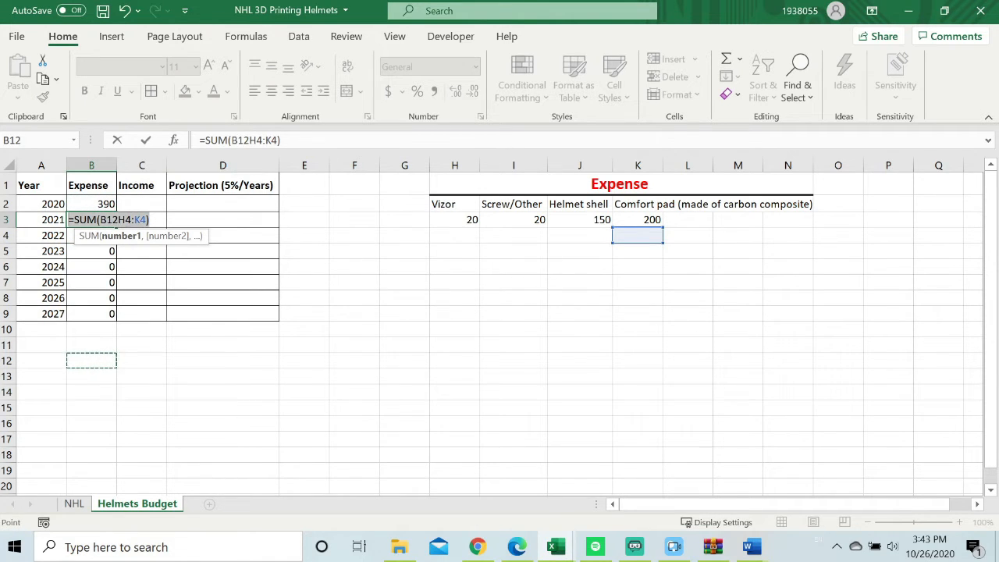
key("BackSpace")
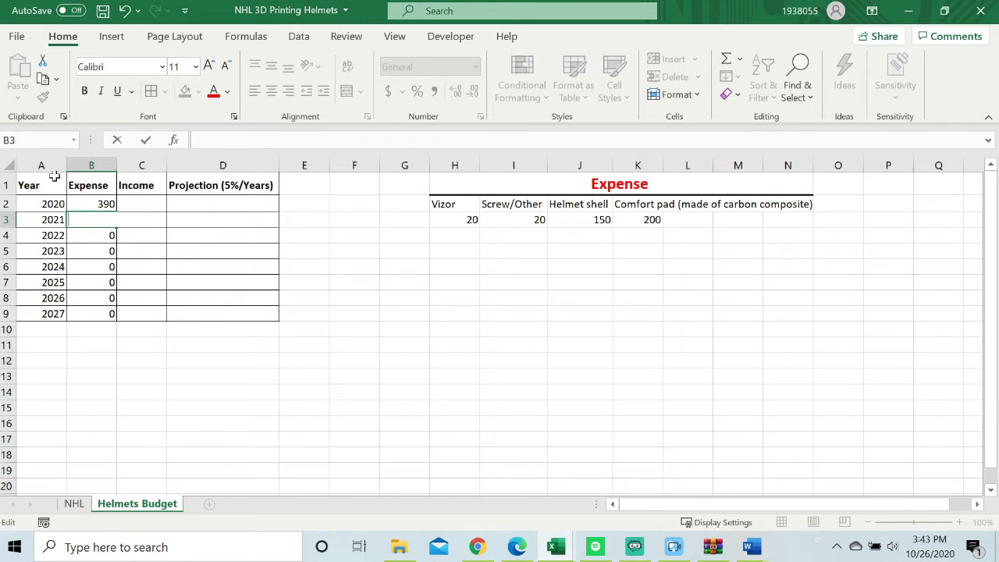
Make the references in B2's expense formula absolute again so it reads =SUM($H$3:$K$3).
left_click(95, 205)
double_click(95, 205)
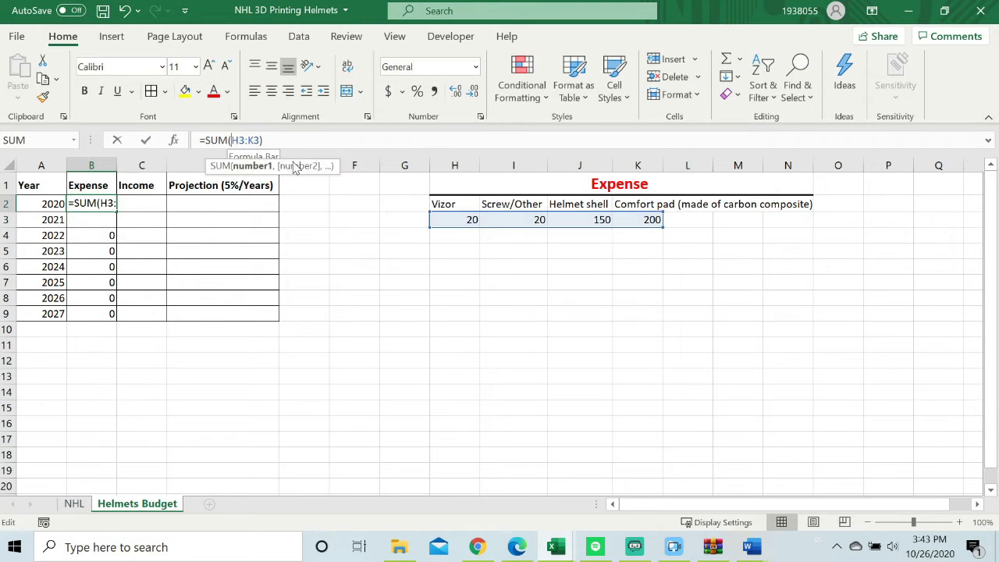
key("F4")
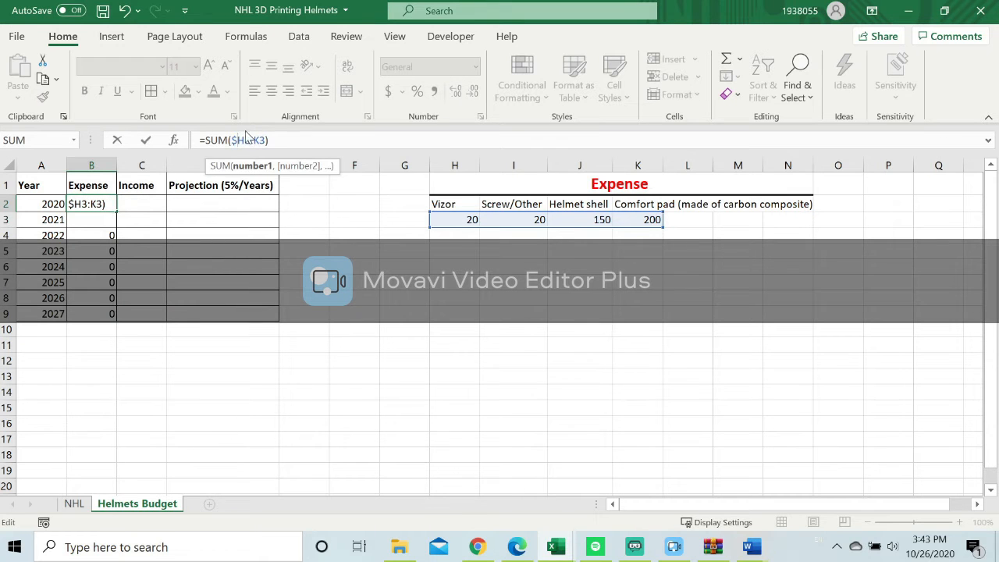
key("F4")
key("F4")
type("$")
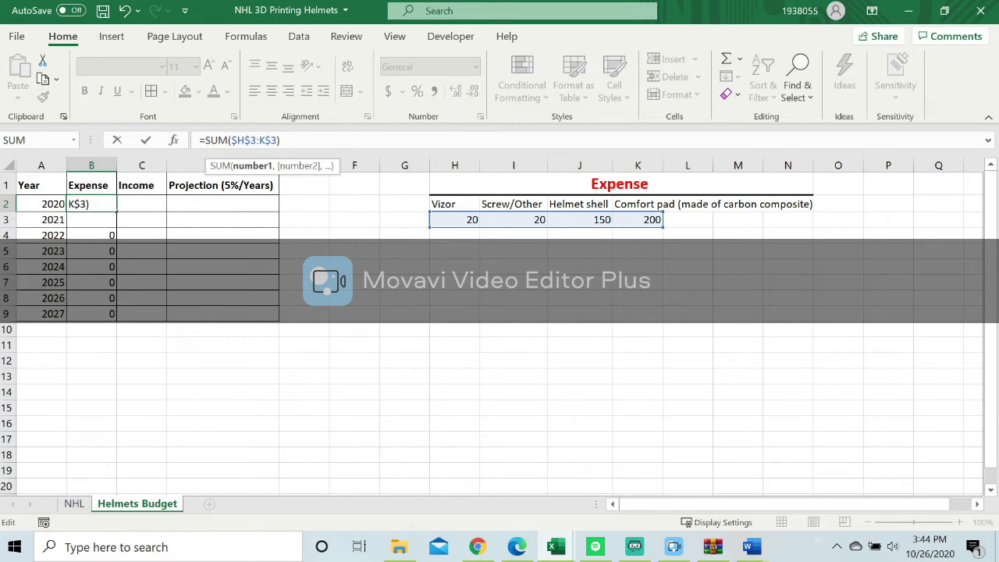
type("$")
key("Return")
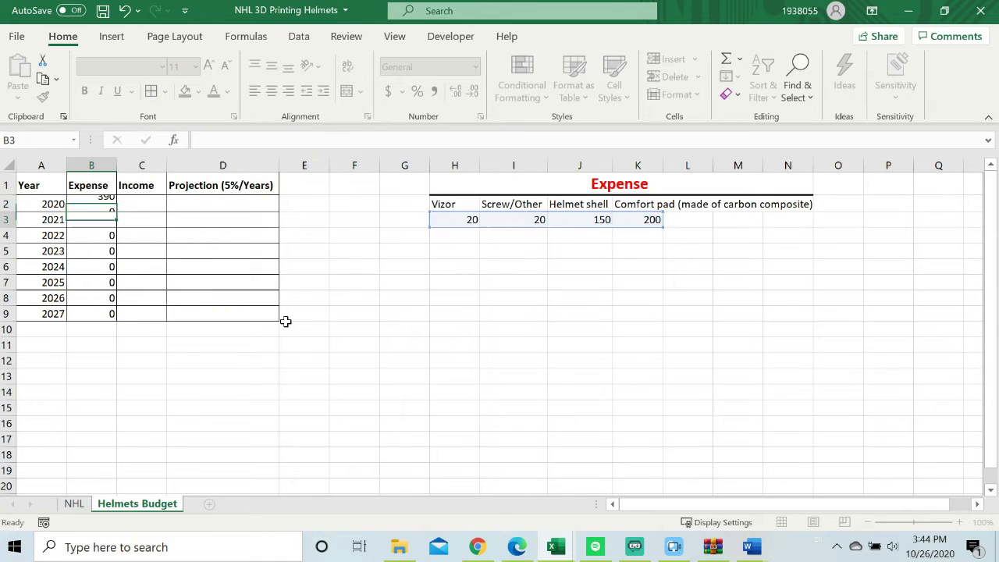
left_click(105, 204)
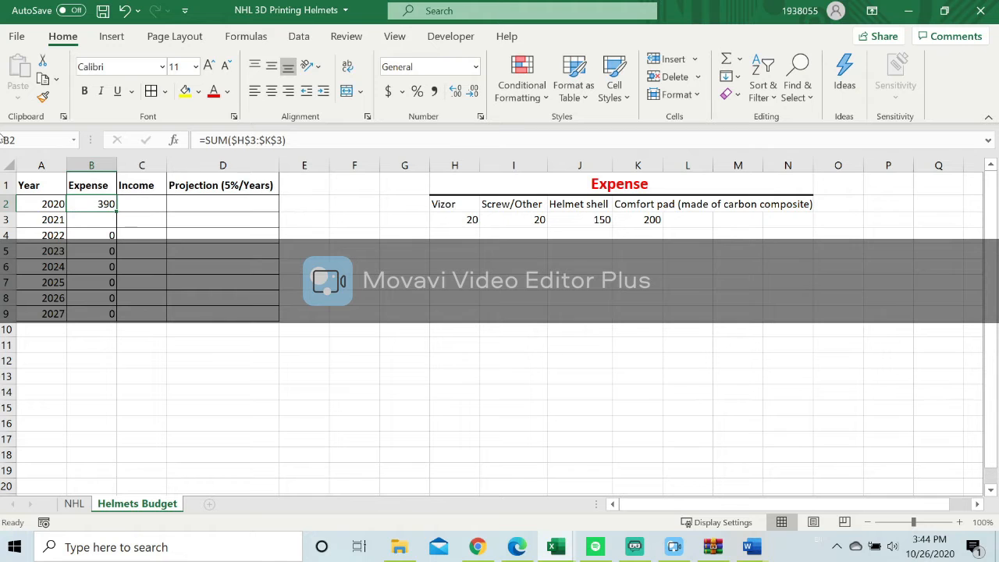
Review the player list on the NHL sheet down to its last row for the player count, and return to Helmets Budget.
left_click(75, 506)
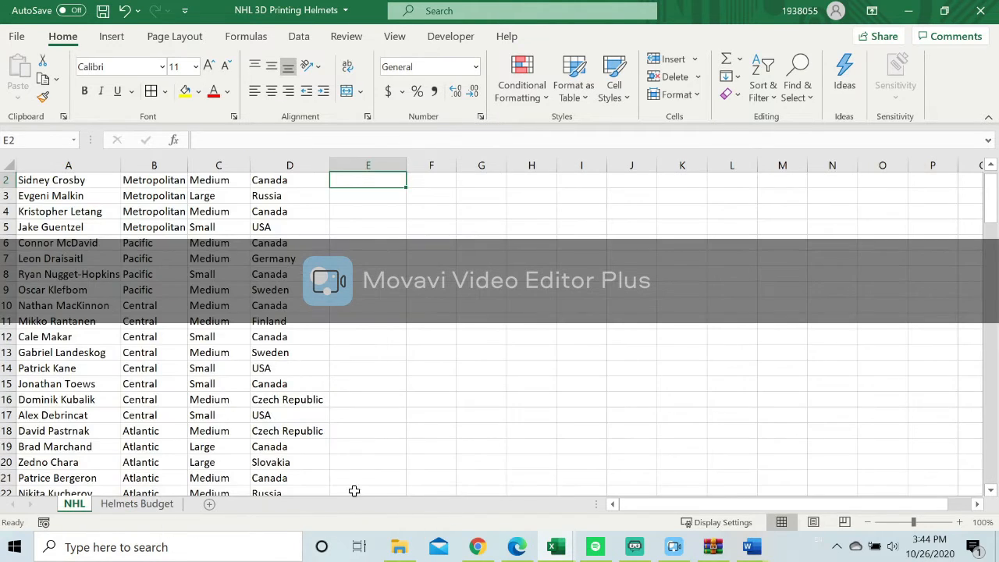
scroll(277, 329, "down", 20)
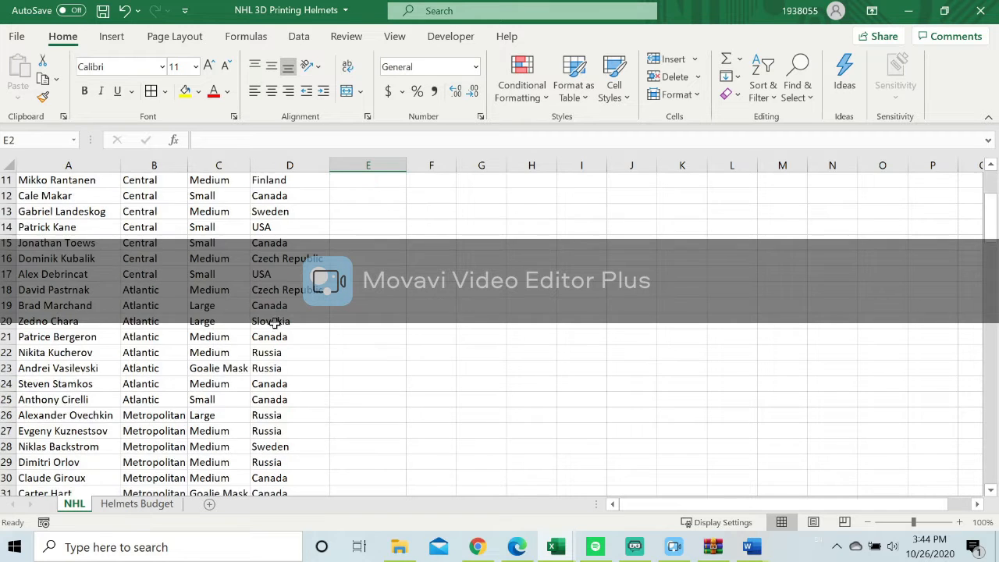
scroll(274, 316, "down", 18)
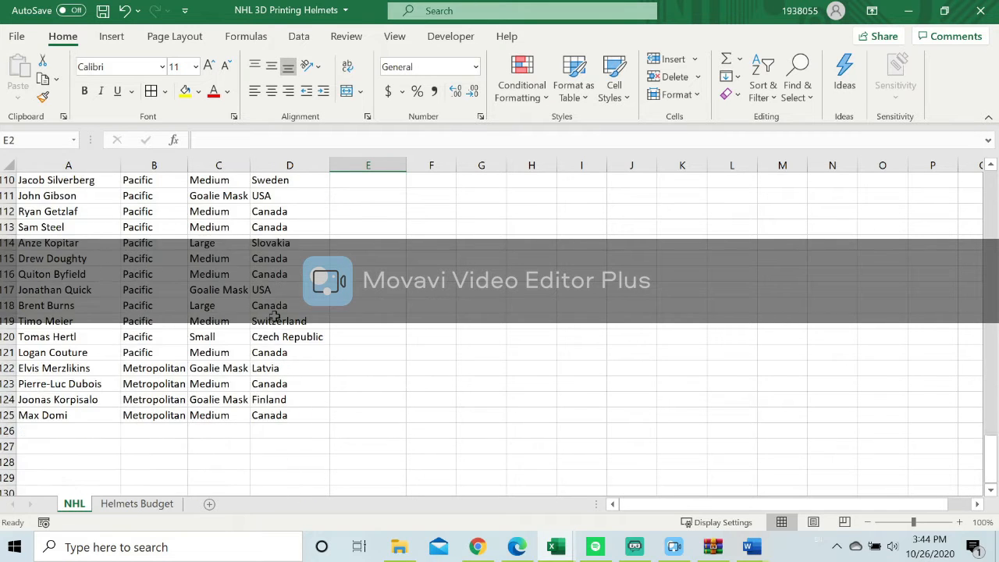
scroll(275, 316, "up", 3)
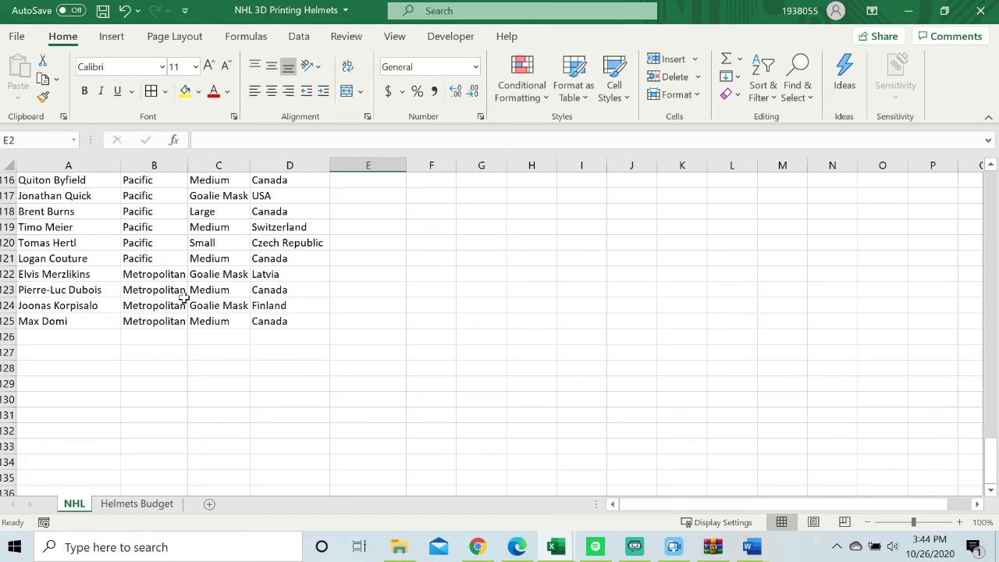
scroll(187, 296, "up", 18)
scroll(68, 246, "up", 20)
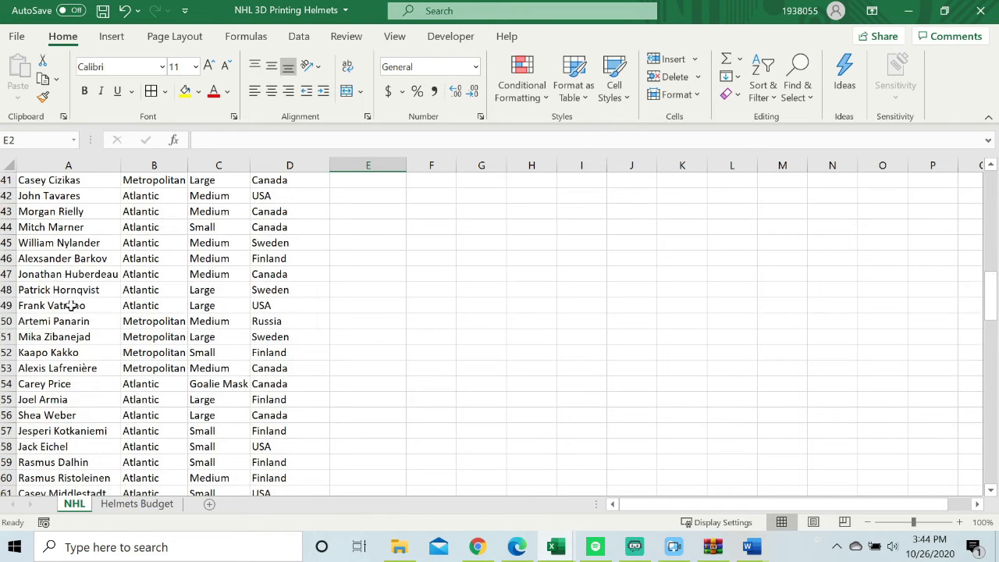
left_click(136, 503)
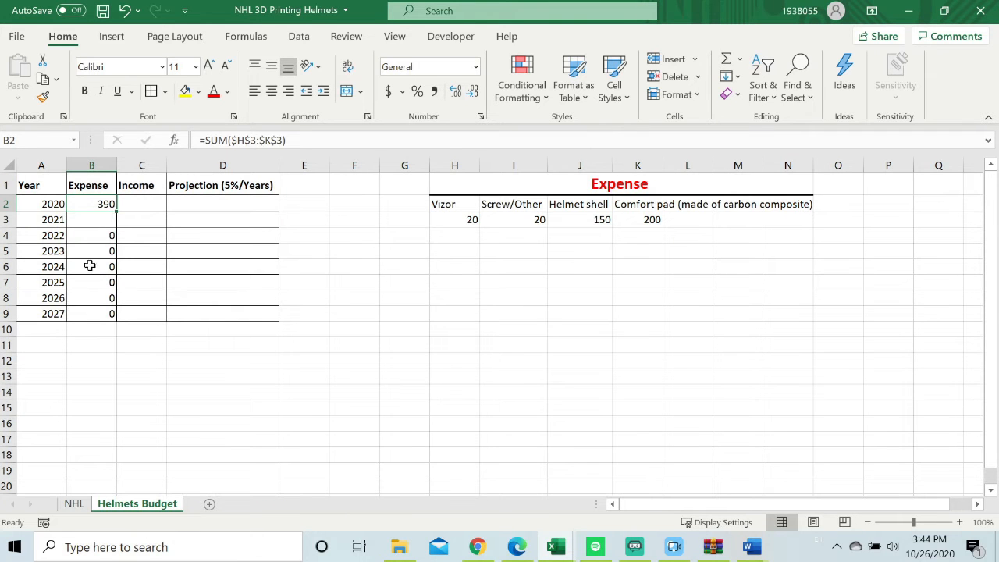
Multiply B2's expense sum by 124 players so it reads =SUM($H$3:$K$3)*124, and format B2 as Currency.
double_click(114, 204)
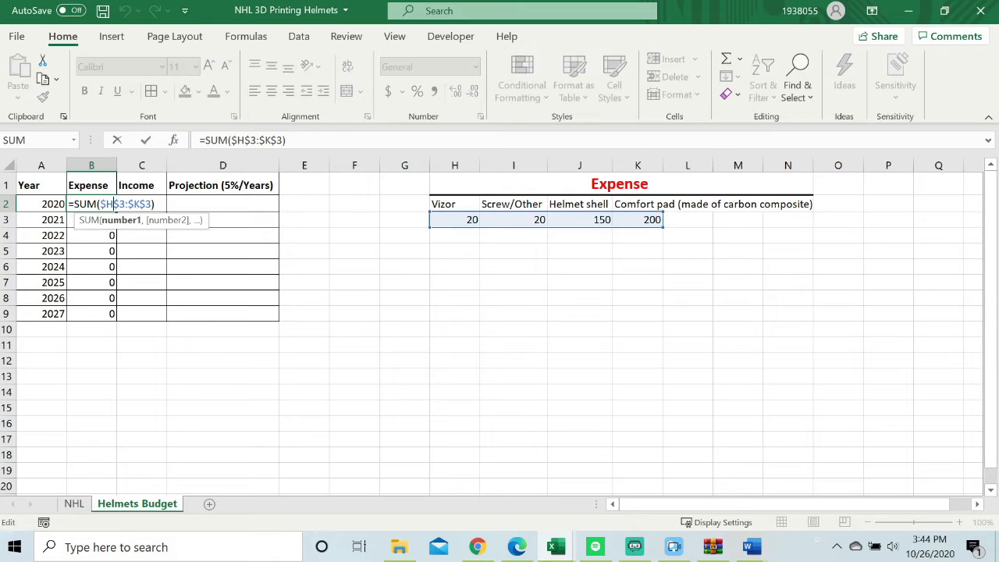
left_click(156, 204)
type("*124")
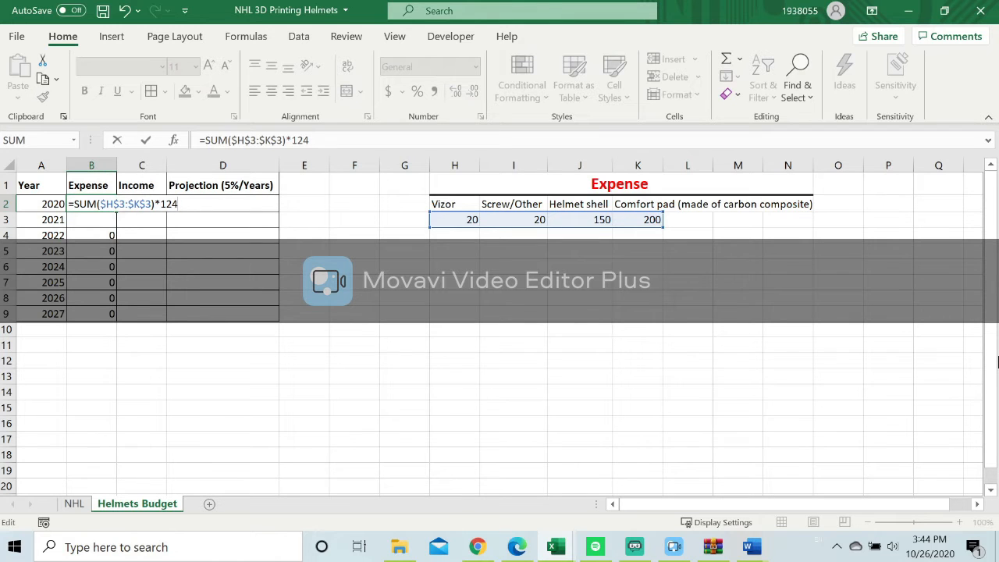
key("Return")
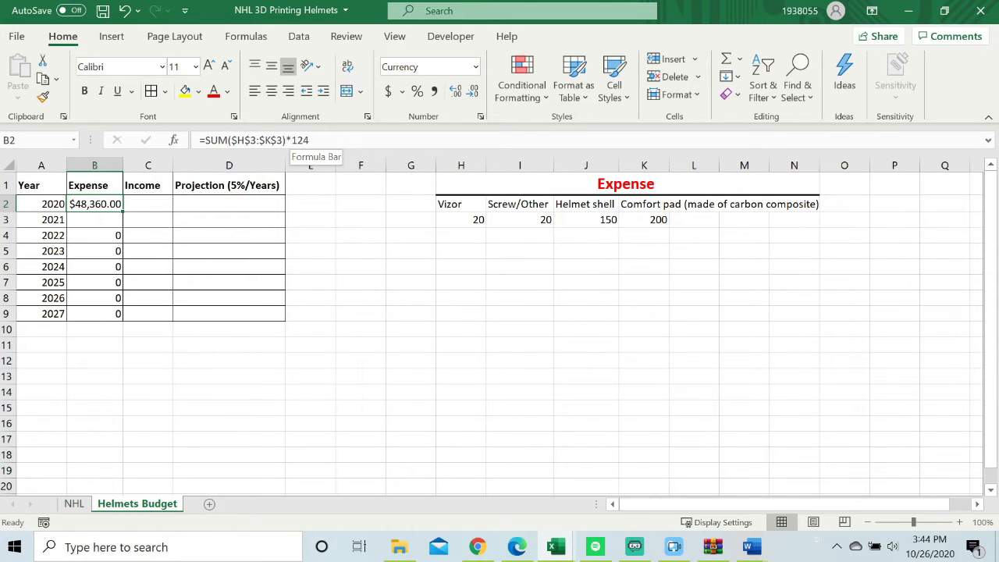
Try the division, addition and subtraction operators before 124 in B2's formula, and restore the multiplication operator.
left_click(290, 140)
key("BackSpace")
type("/")
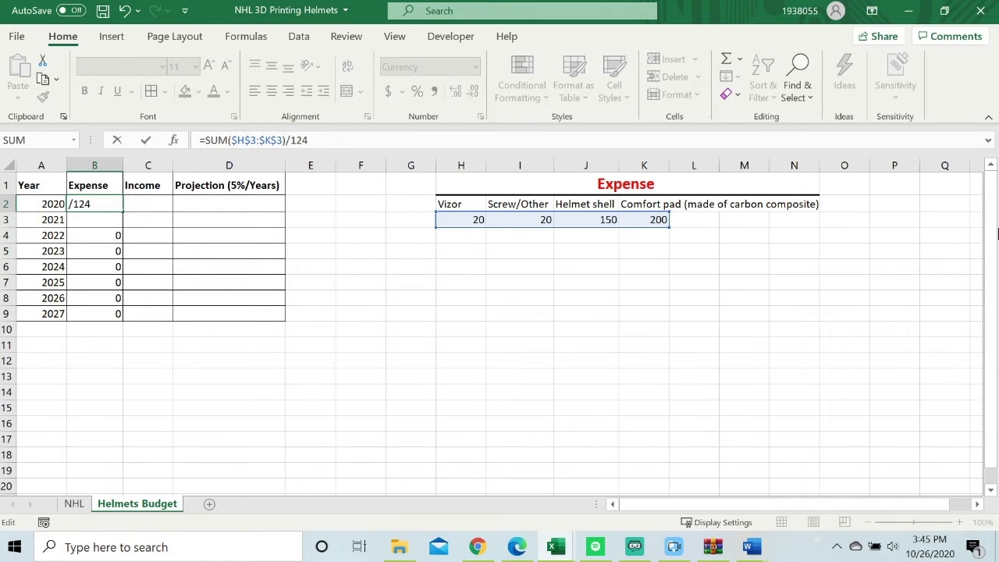
key("BackSpace")
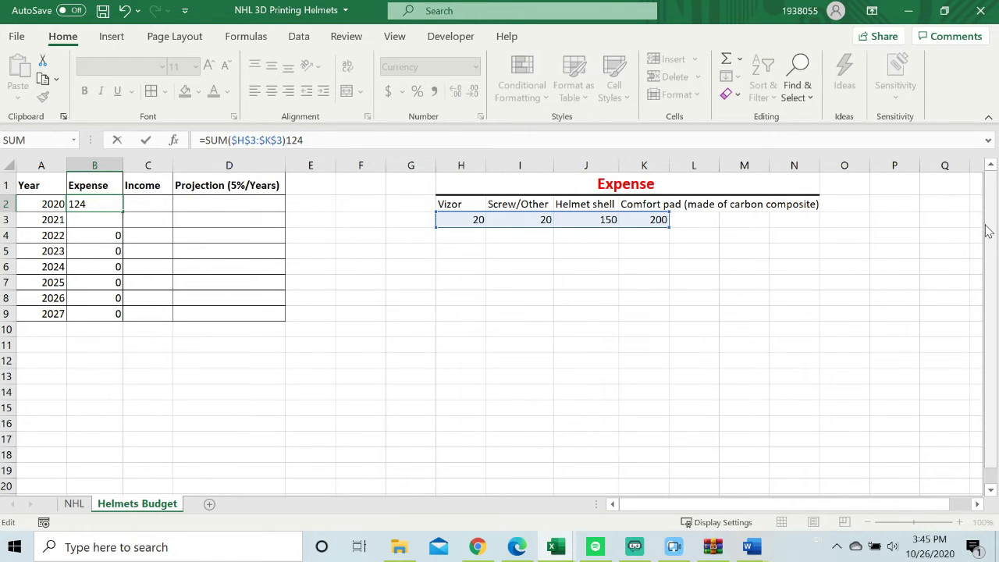
type("+")
key("BackSpace")
type("-")
key("BackSpace")
type("*")
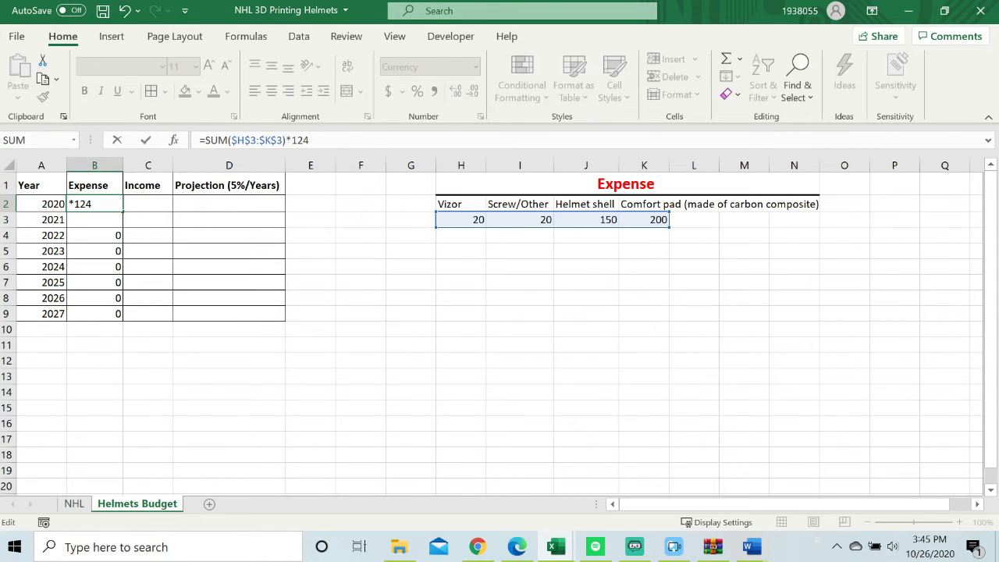
key("Return")
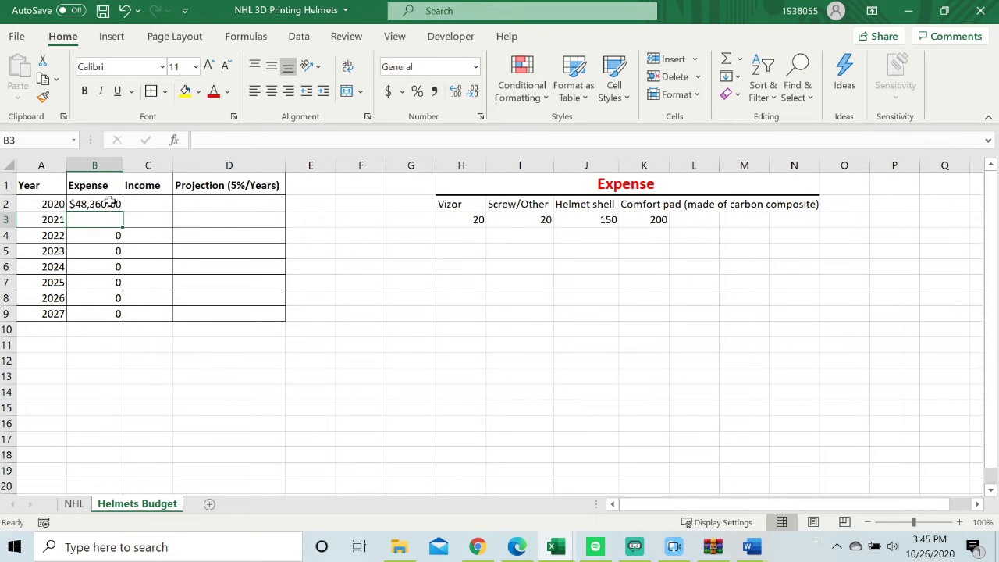
Fill the total expense formula from B2 down through B9 for the years 2021 to 2027.
left_click(111, 202)
left_click_drag(123, 211, 117, 315)
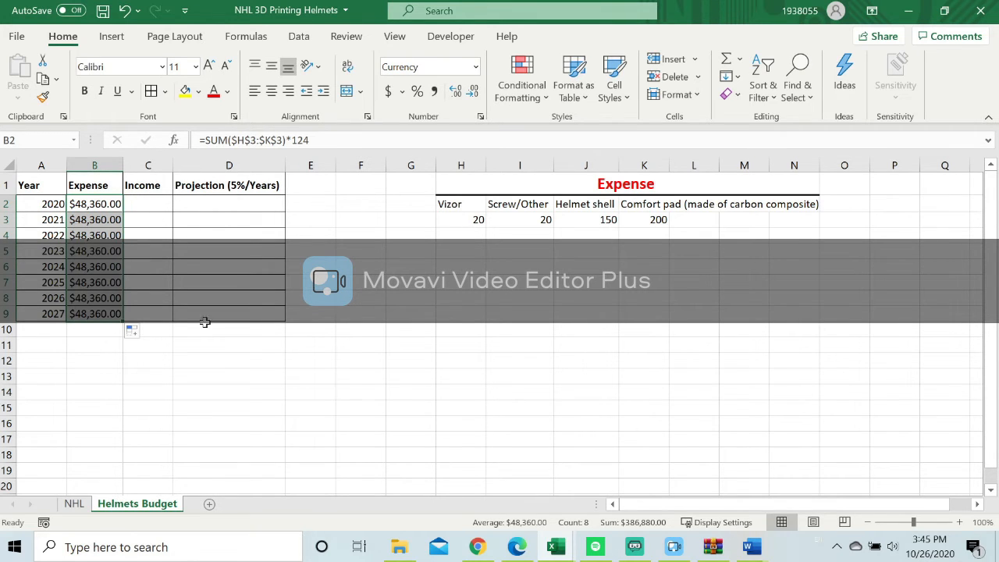
On the NHL sheet, start an IF formula in Cost cell E2 that returns 475 when C2="Small".
left_click(74, 504)
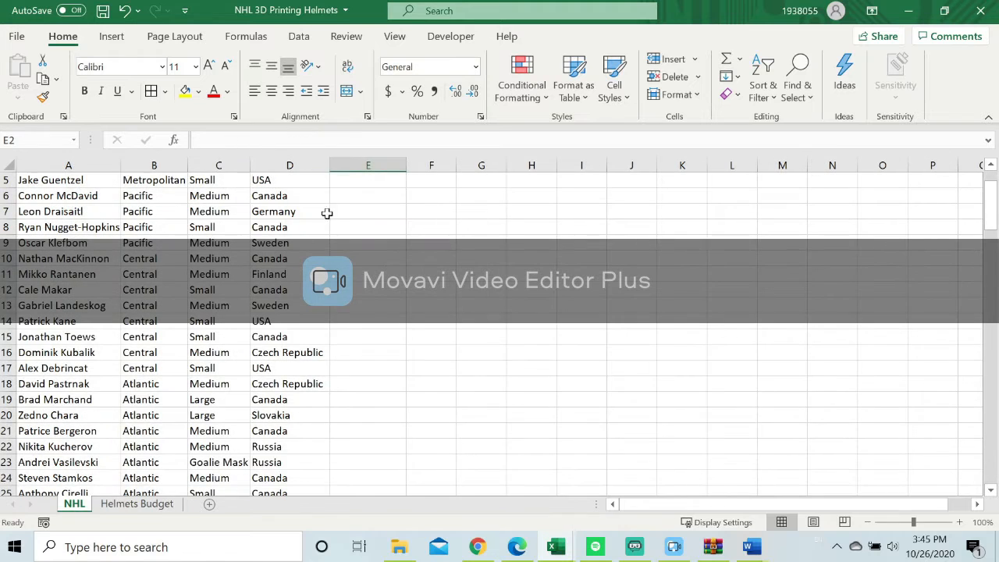
scroll(334, 291, "up", 2)
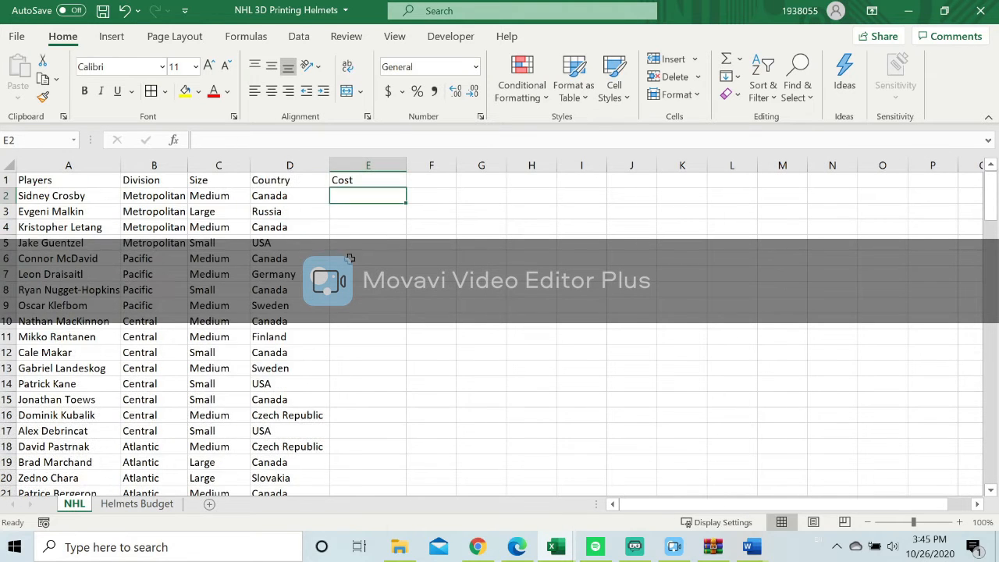
double_click(346, 195)
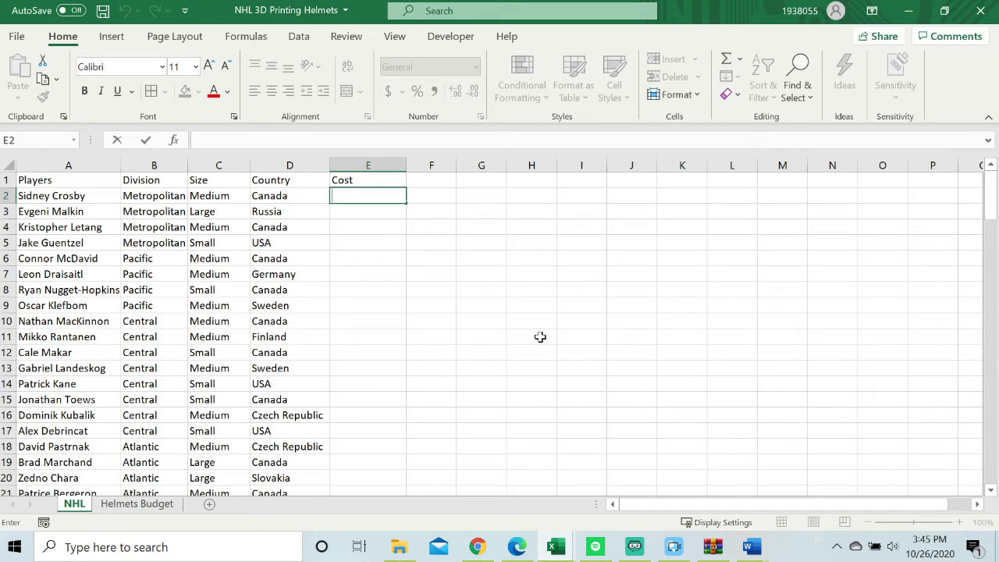
type("=")
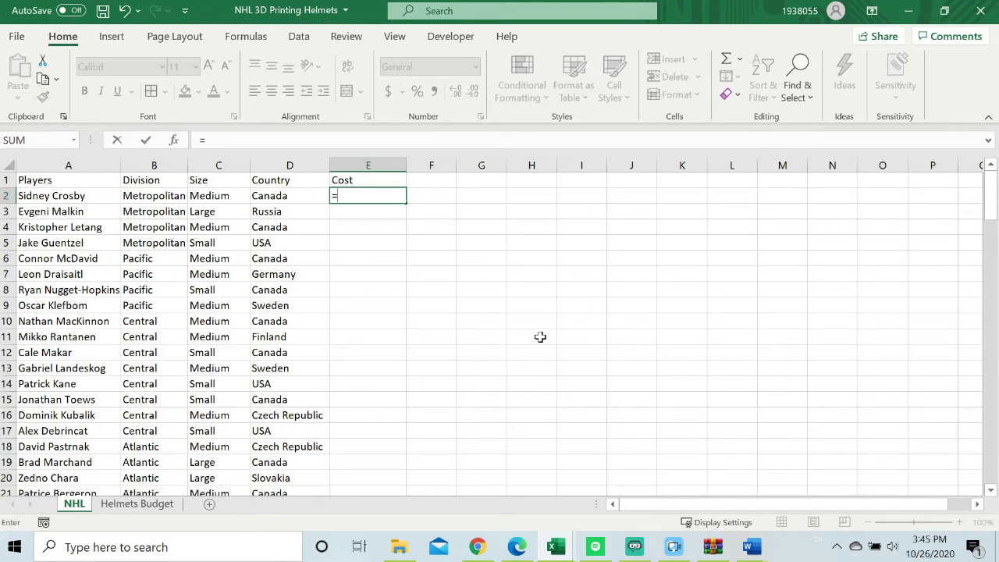
type("If")
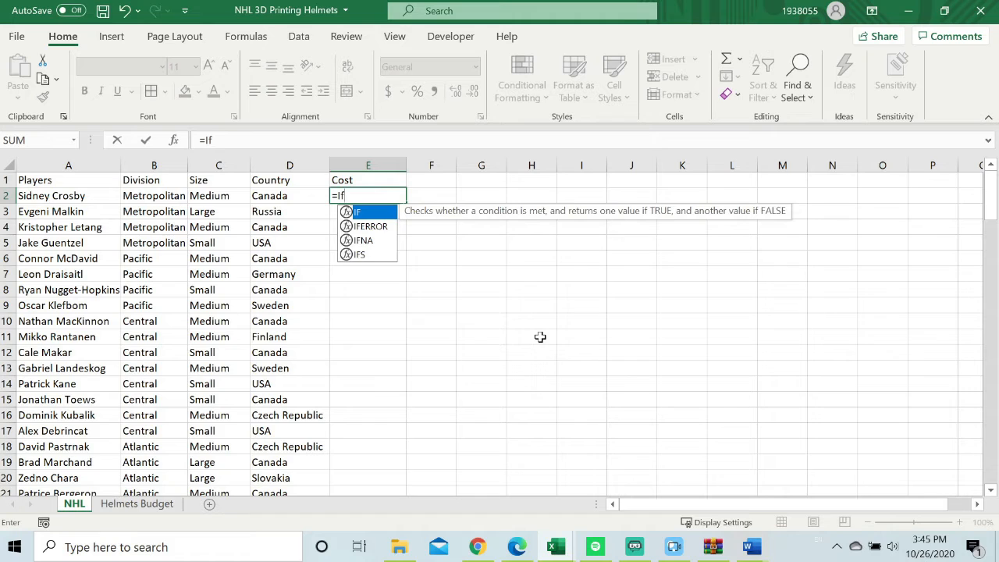
double_click(372, 213)
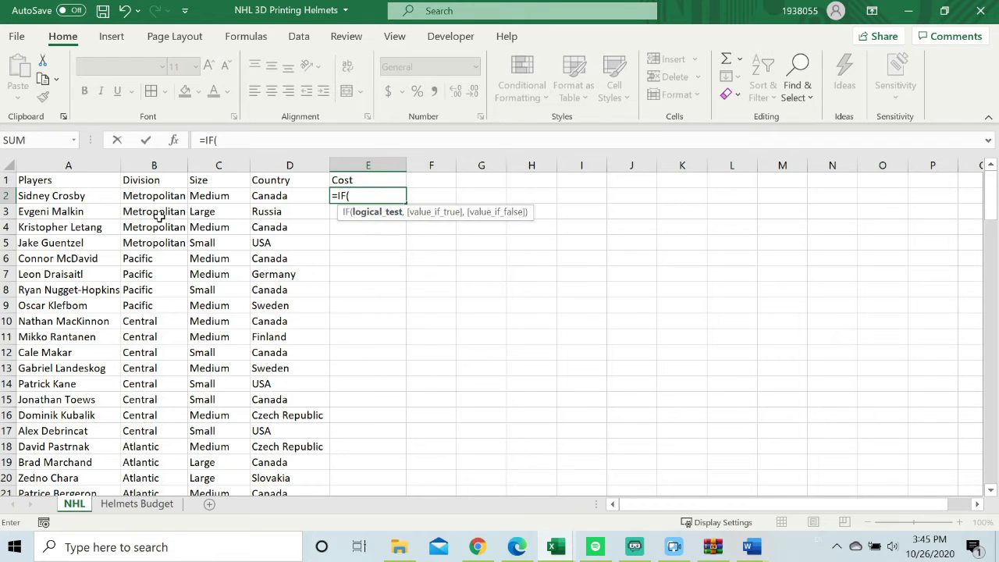
left_click(216, 195)
type("=")
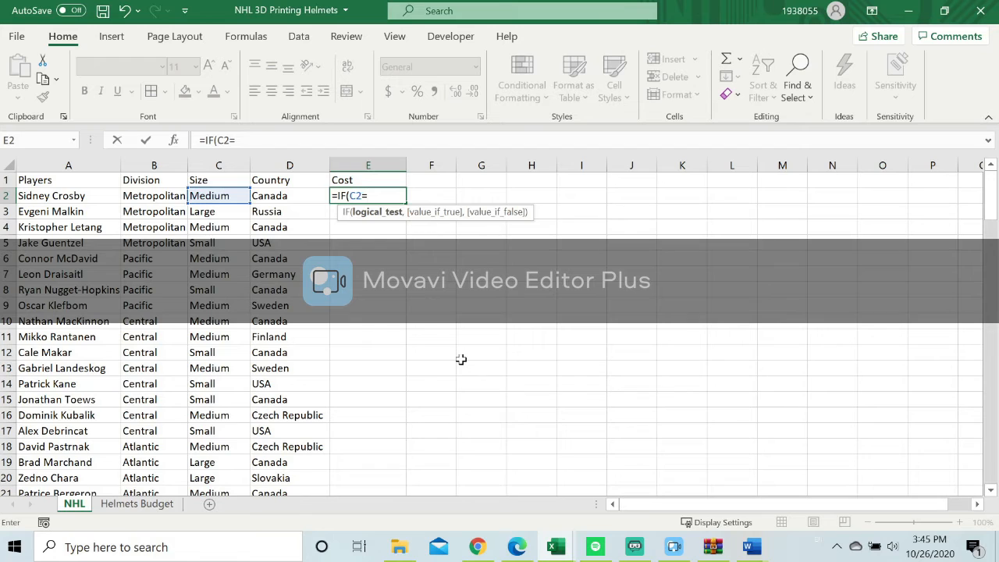
type("\"Small\"")
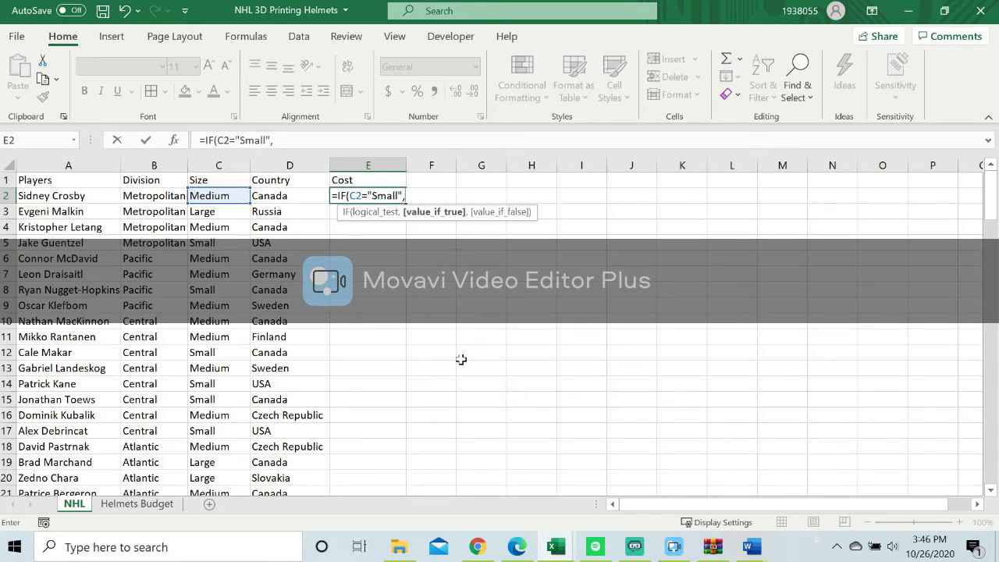
type(",475")
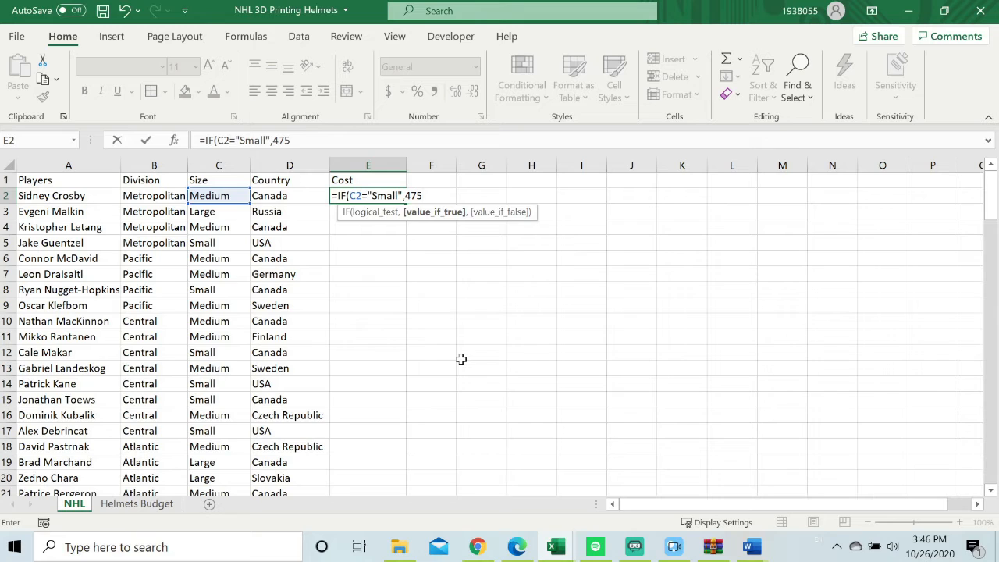
type(", I")
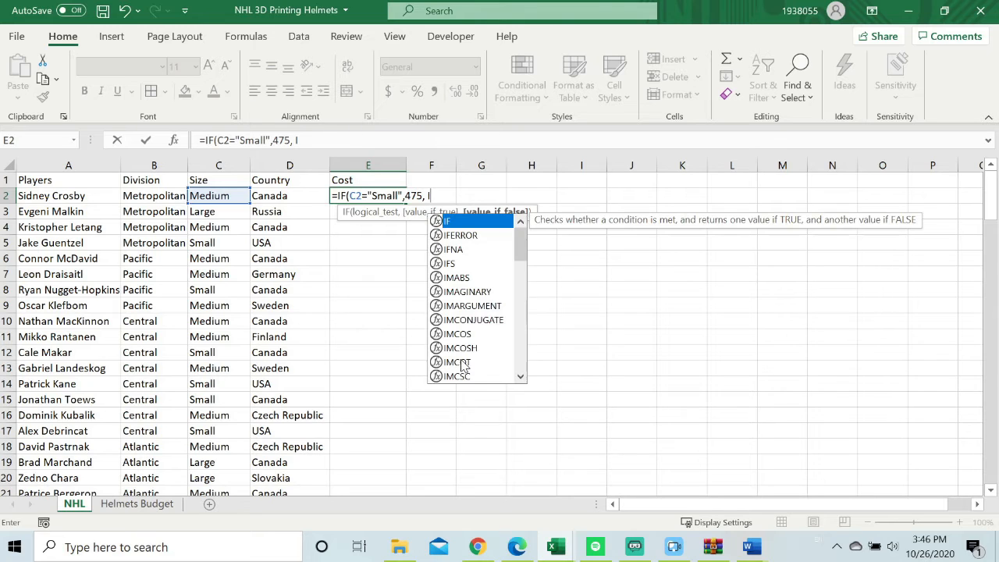
Nest a second IF in E2's formula that returns 500 when C2="Medium".
left_click(446, 221)
double_click(465, 223)
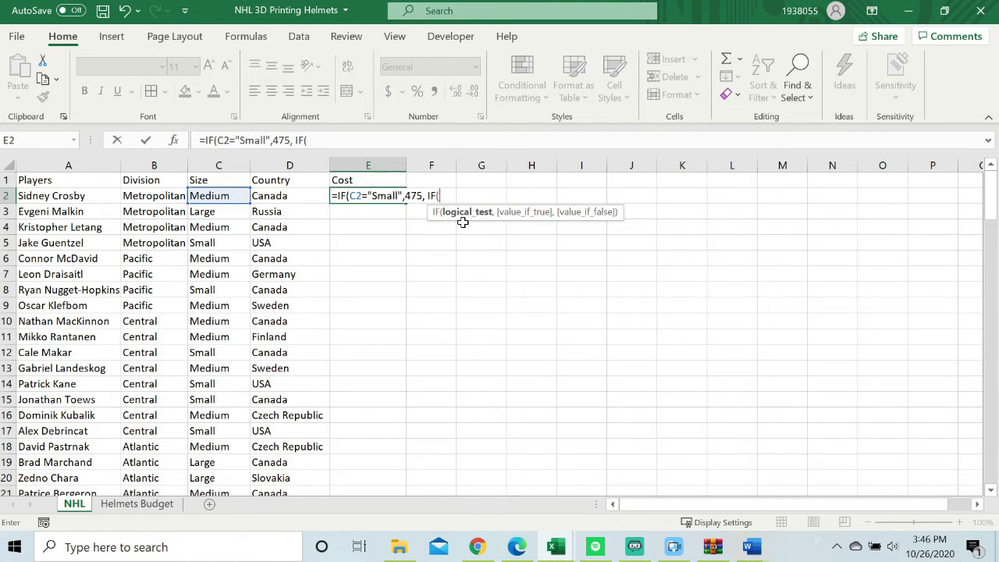
left_click(224, 195)
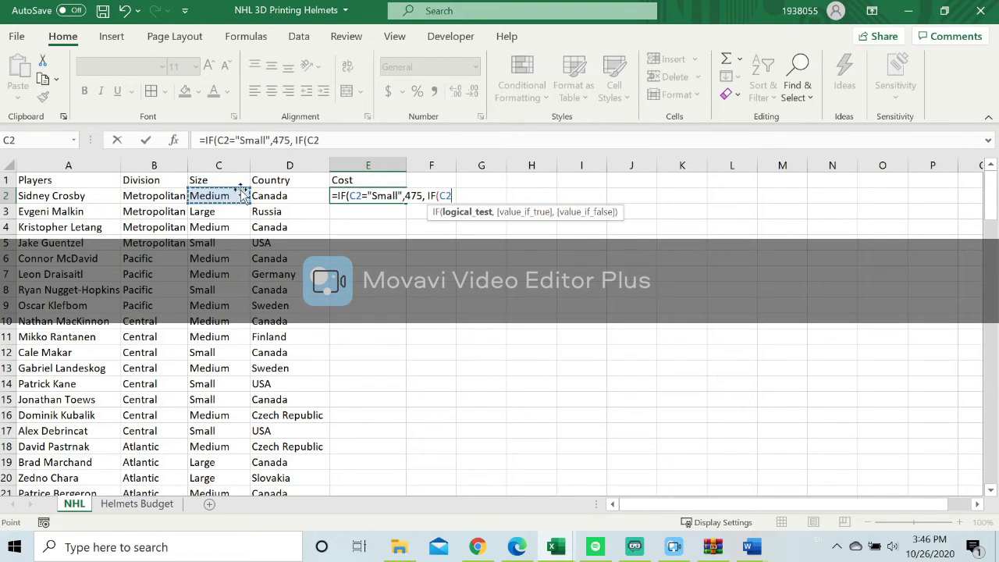
type("=")
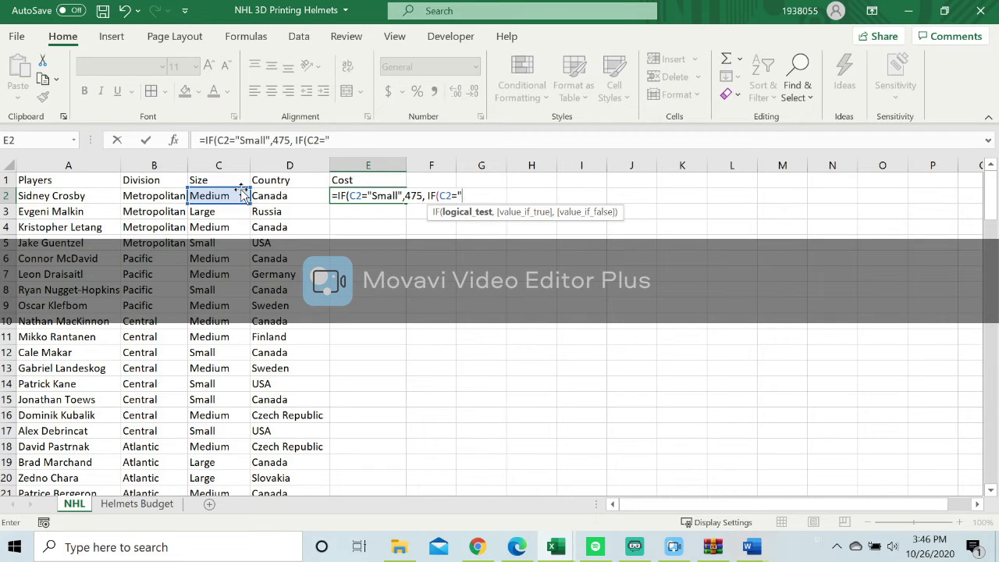
type("\"Medium\", 500,")
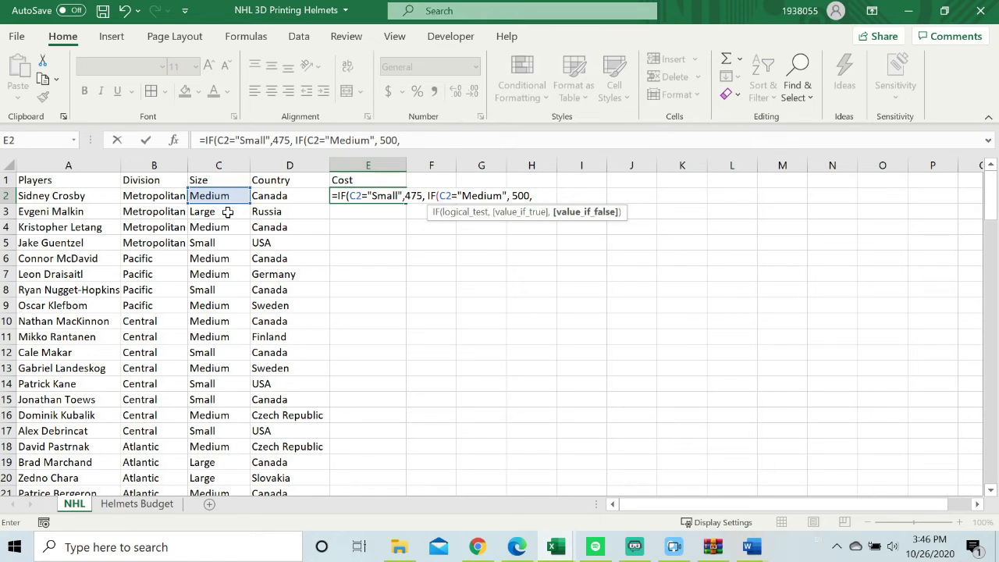
Complete E2's formula with 550 for all other sizes, so it reads =IF(C2="Small",475, IF(C2="Medium", 500, 550)).
scroll(258, 277, "down", 3)
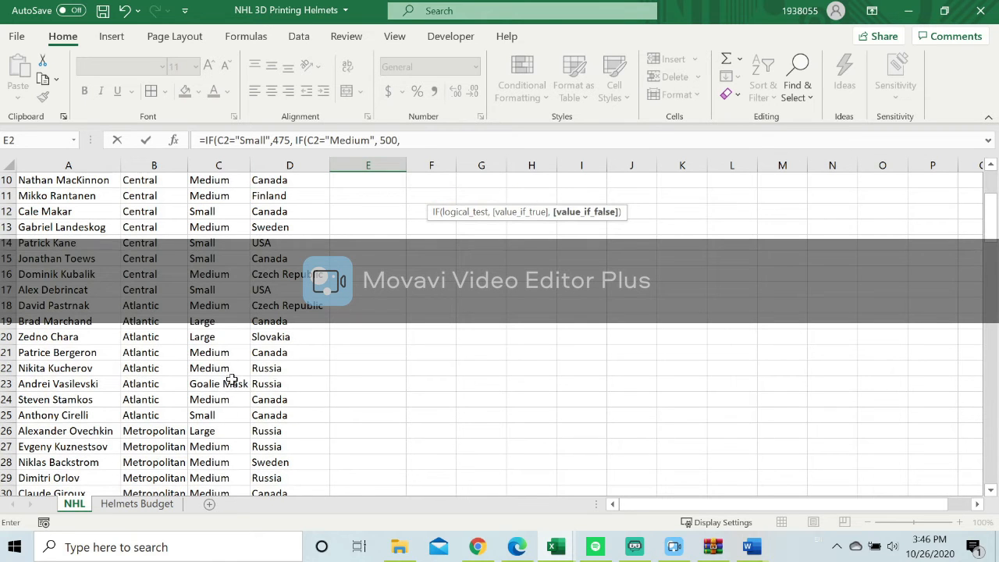
scroll(411, 265, "up", 3)
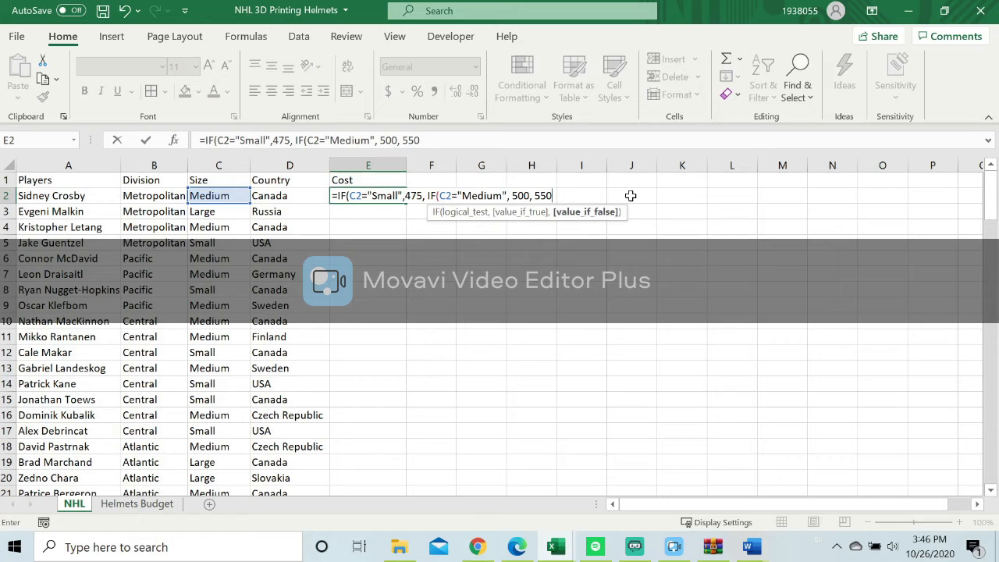
type("))")
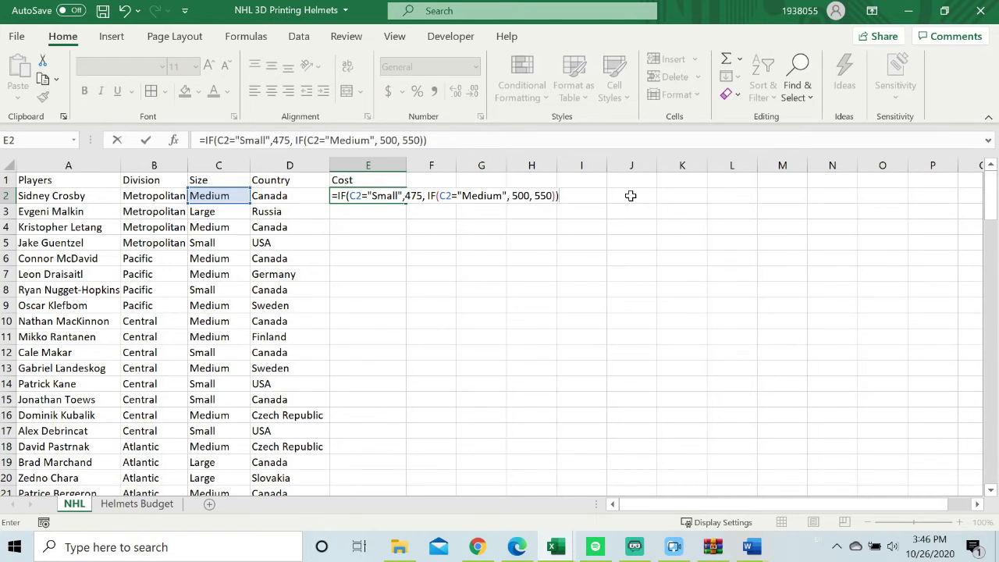
key("Return")
Fill the Cost formula from E2 down to E125 for all players, and look over the filled column.
left_click(395, 196)
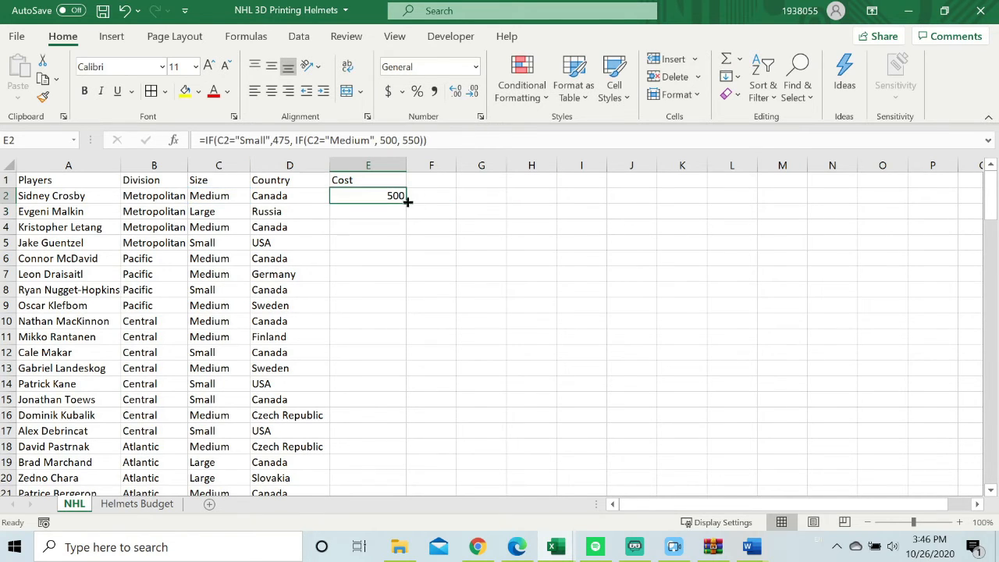
left_click_drag(404, 201, 381, 450)
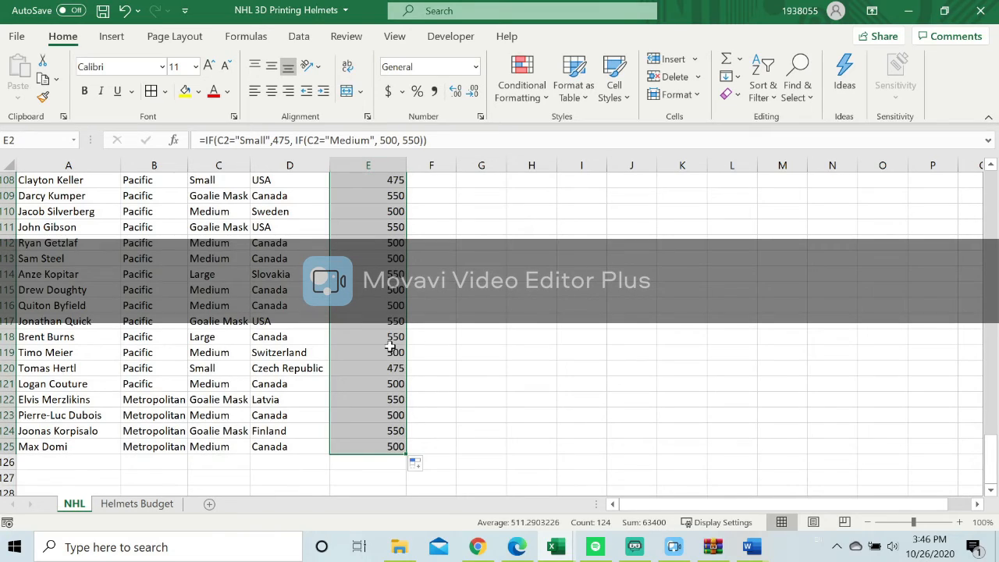
scroll(391, 346, "up", 16)
scroll(437, 271, "up", 14)
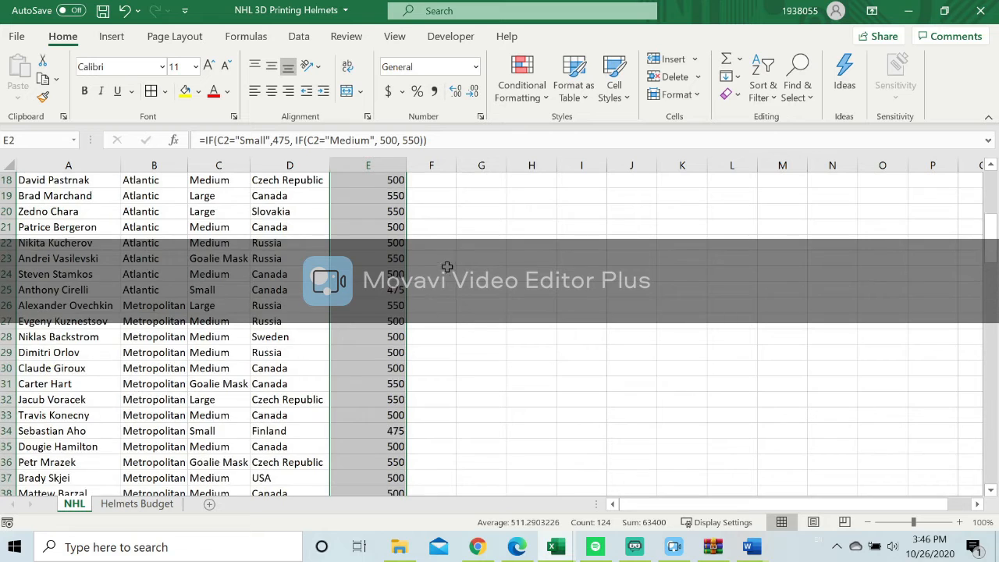
scroll(445, 265, "up", 6)
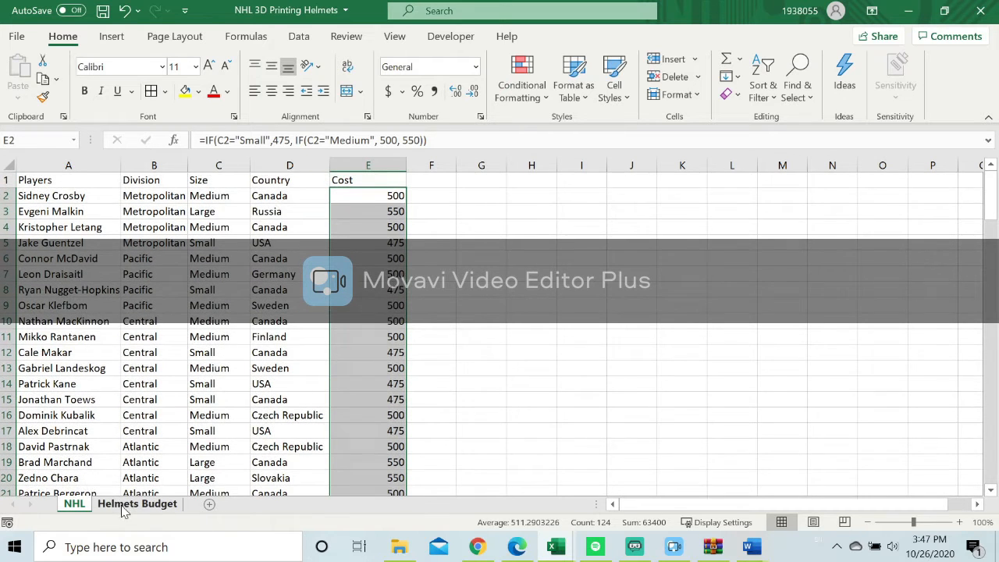
Start a formula in Income cell C2 of Helmets Budget, reference NHL!E2:E125, and copy that reference back to Helmets Budget.
left_click(123, 506)
left_click(157, 204)
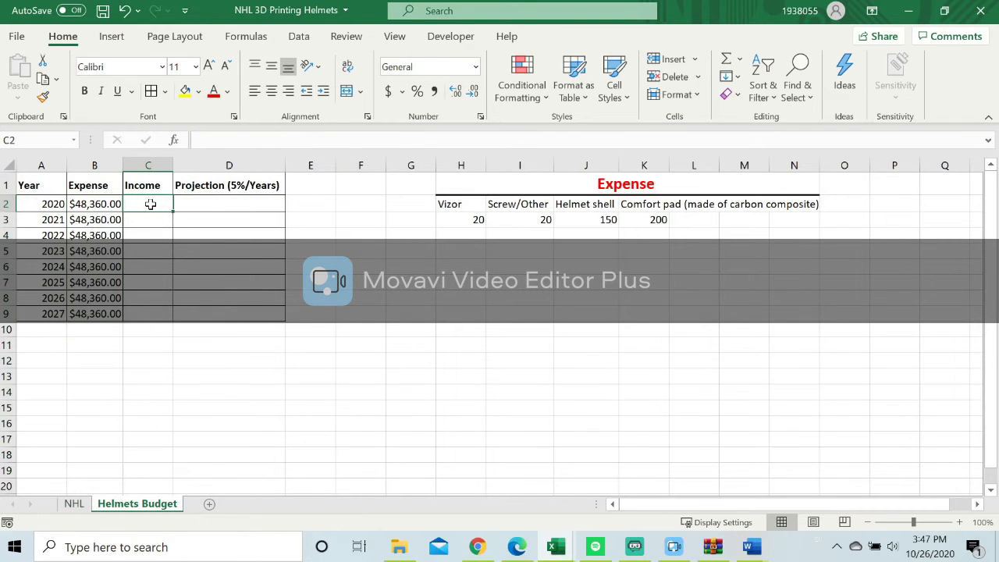
type("=")
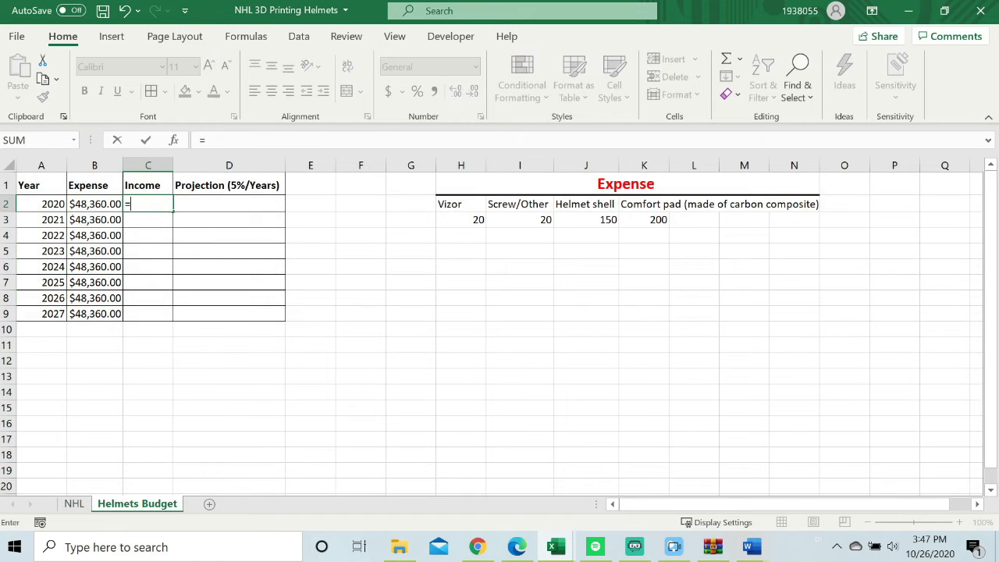
left_click(74, 504)
left_click_drag(366, 200, 372, 449)
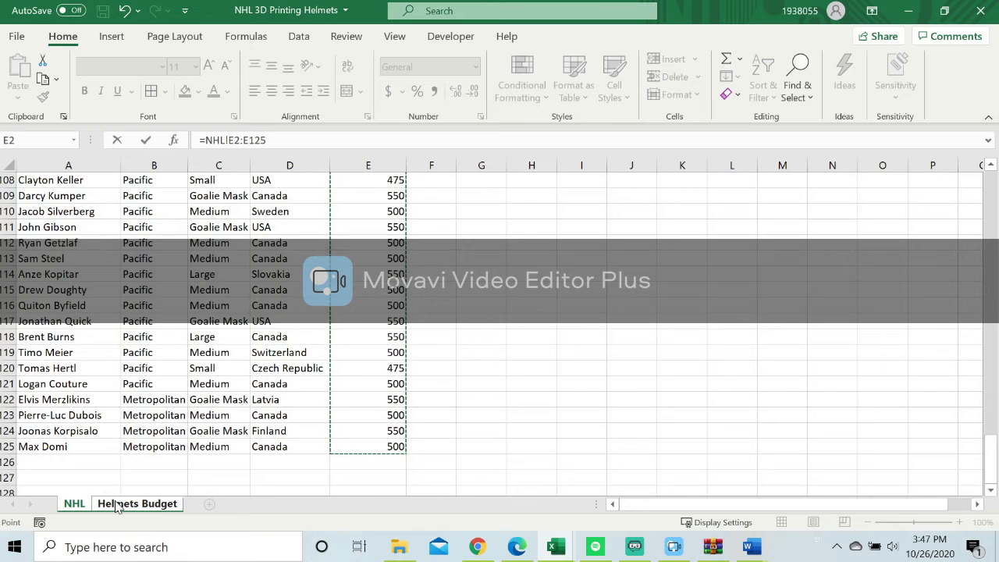
left_click_drag(267, 140, 204, 141)
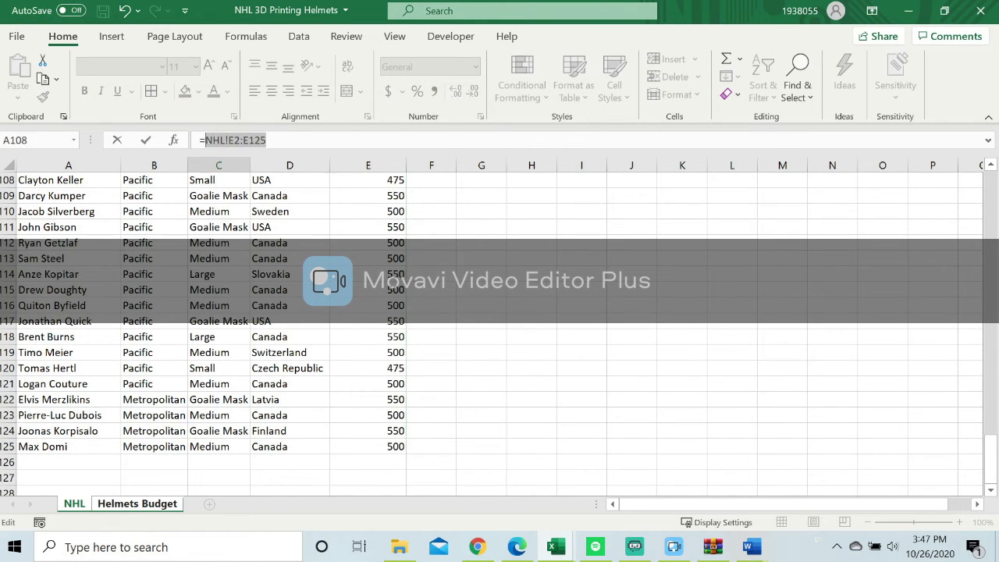
right_click(221, 142)
left_click(261, 179)
left_click(125, 503)
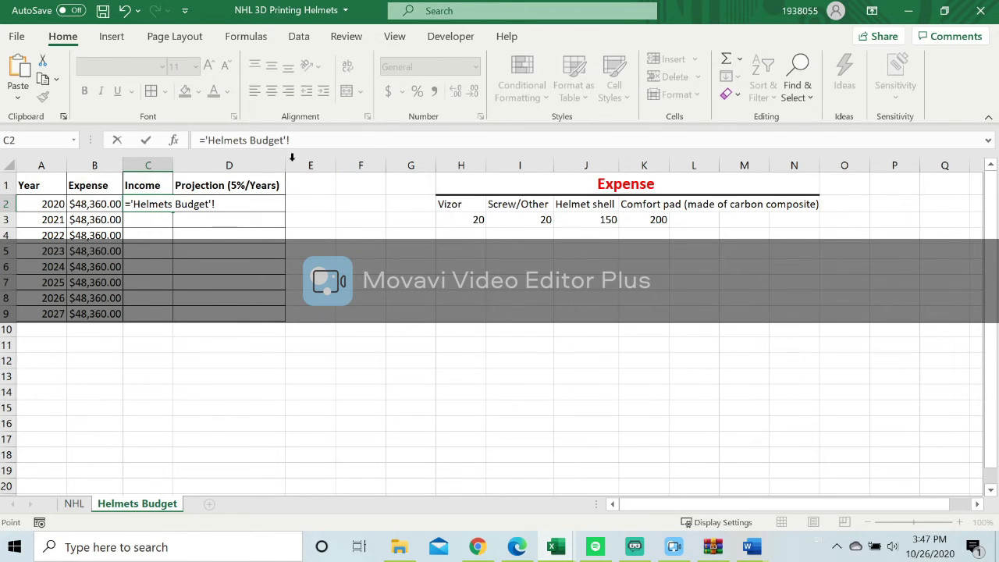
Replace the 'Helmets Budget'! reference in C2 with a sum of the copied range, so it reads =SUM(NHL!E2:E125).
left_click_drag(288, 141, 207, 140)
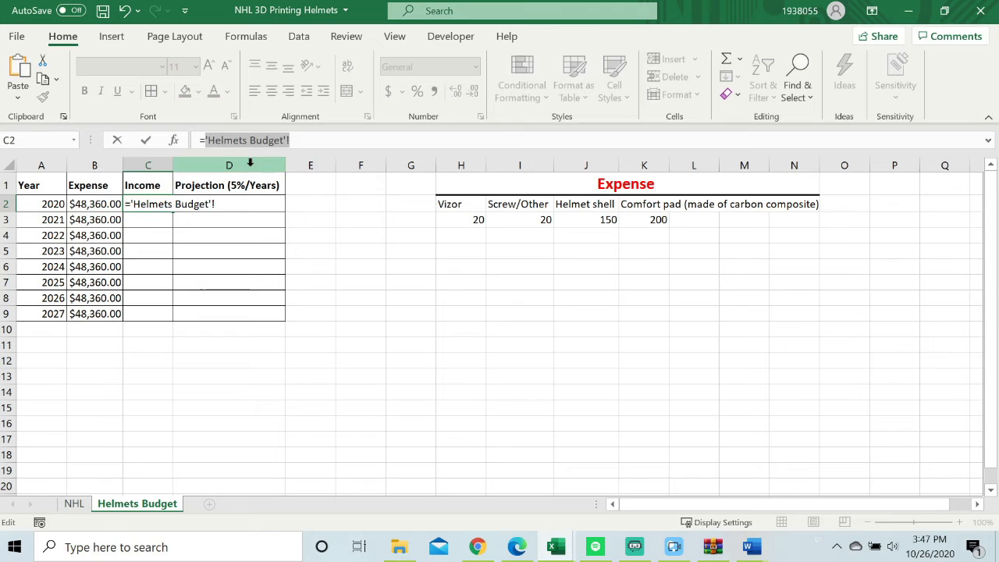
key("BackSpace")
type("Sum")
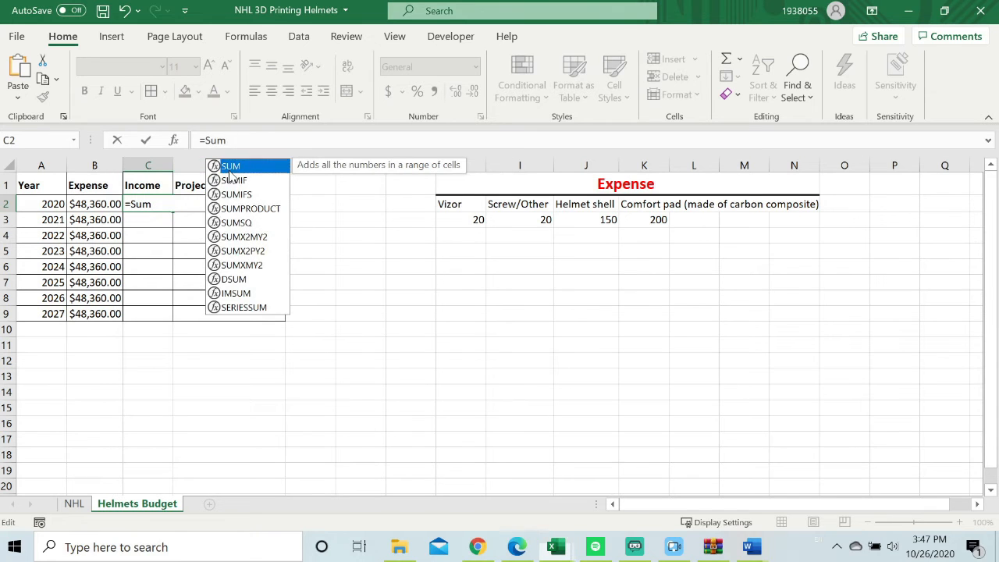
double_click(250, 167)
right_click(235, 140)
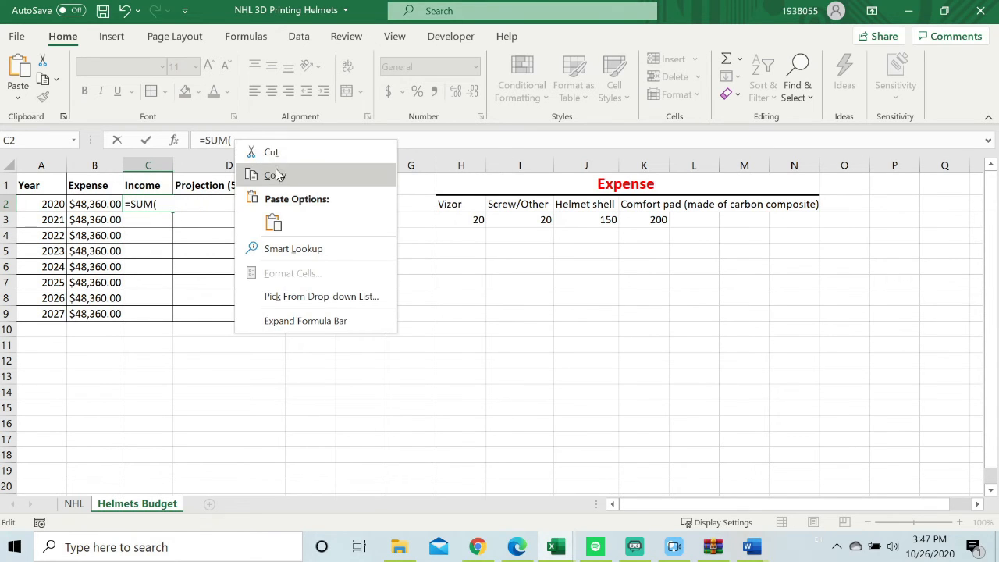
left_click(273, 222)
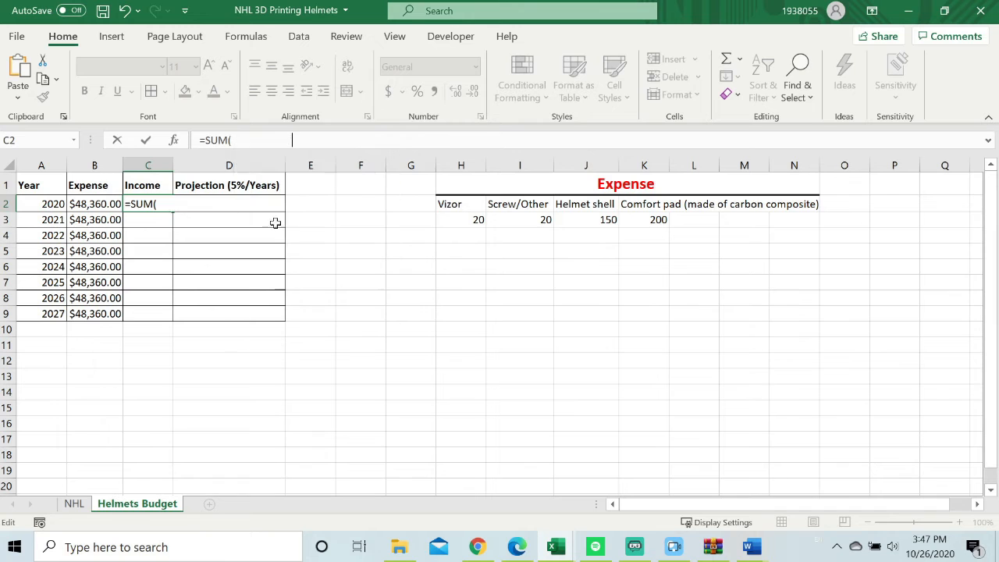
type(")")
key("Return")
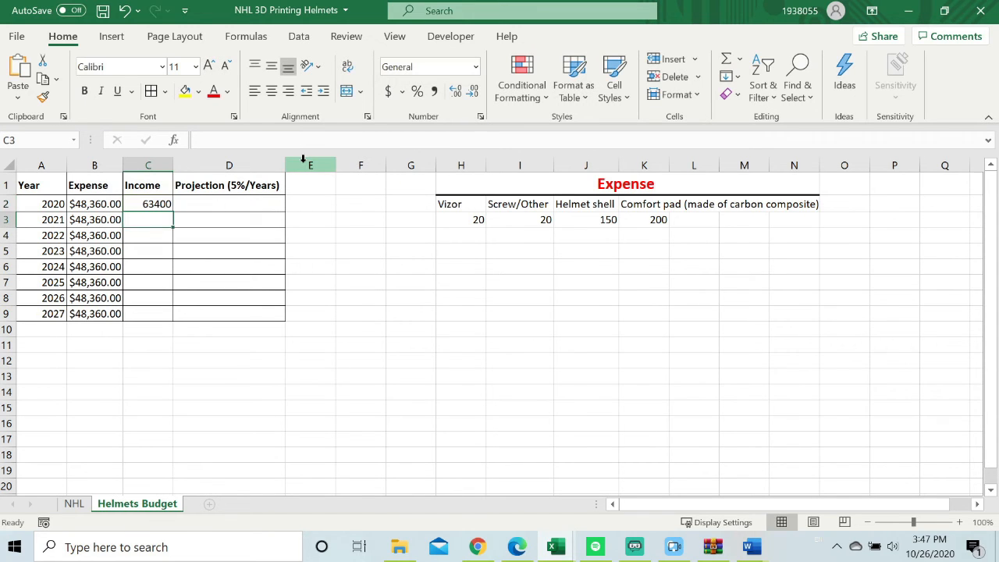
Format the 2020 income in C2 as Currency.
left_click(160, 207)
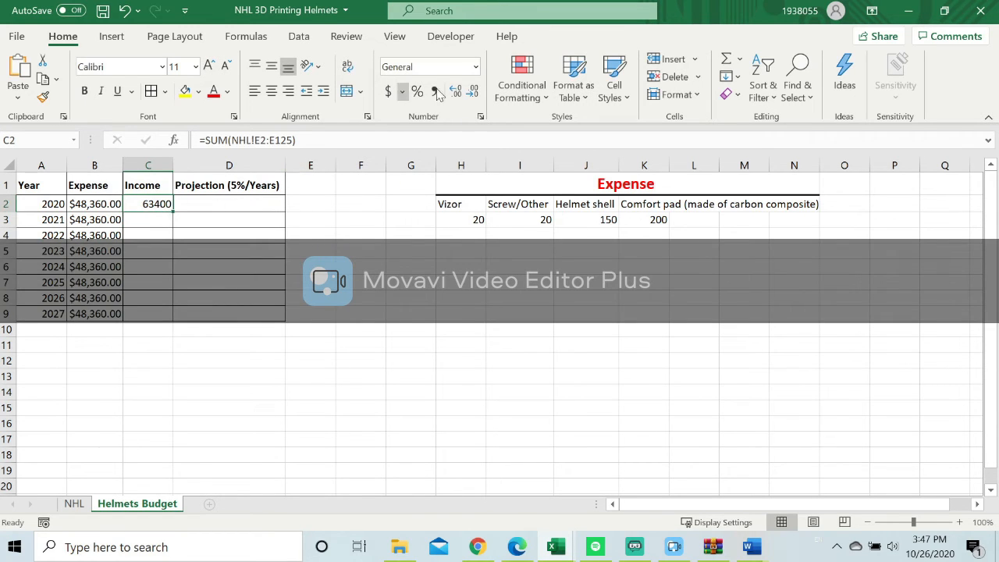
left_click(475, 66)
left_click(437, 167)
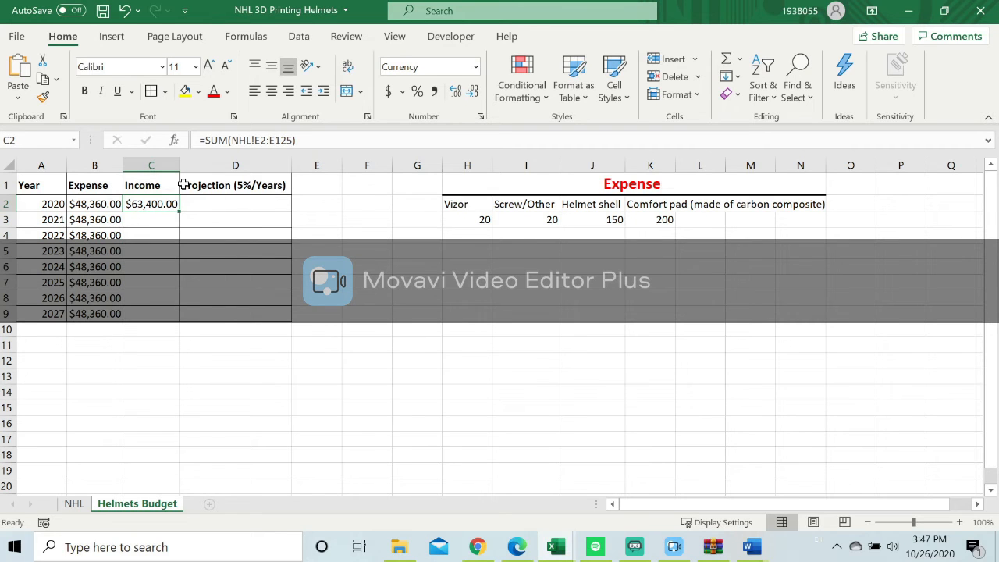
Delete the Projection (5%/Years) column from the Helmets Budget sheet.
left_click(235, 164)
right_click(227, 167)
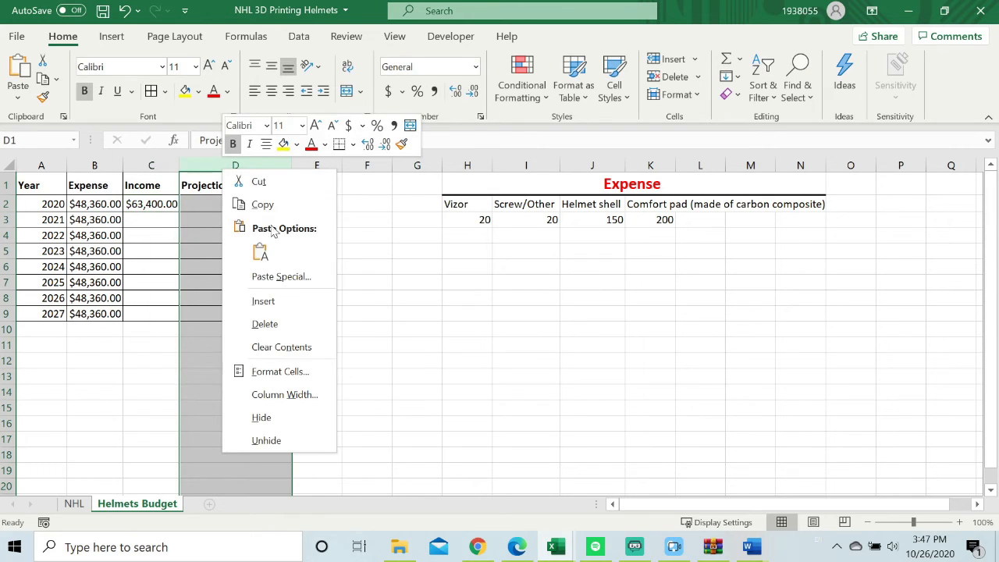
left_click(265, 323)
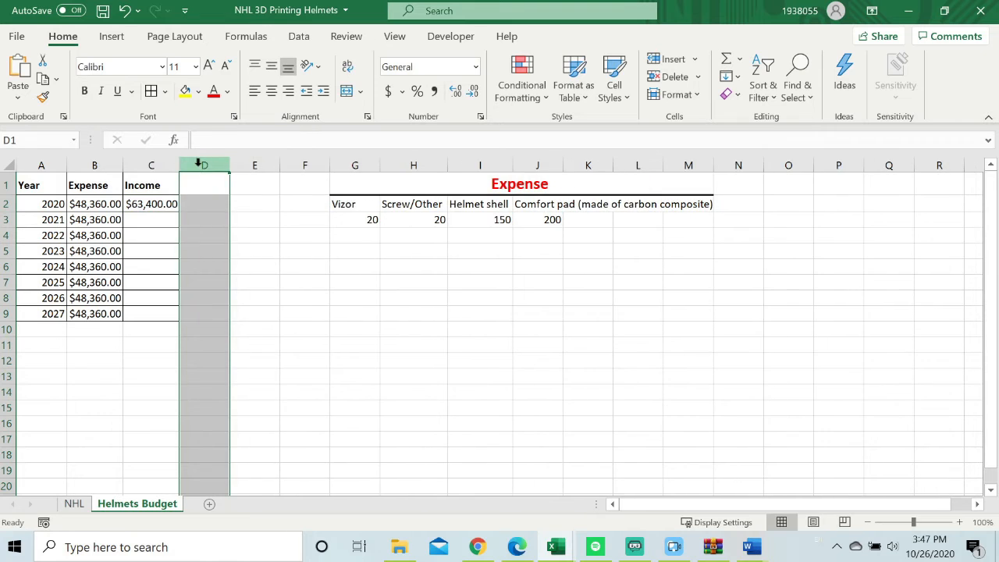
Insert a new column D beside Income and head it Difference in D1.
right_click(205, 164)
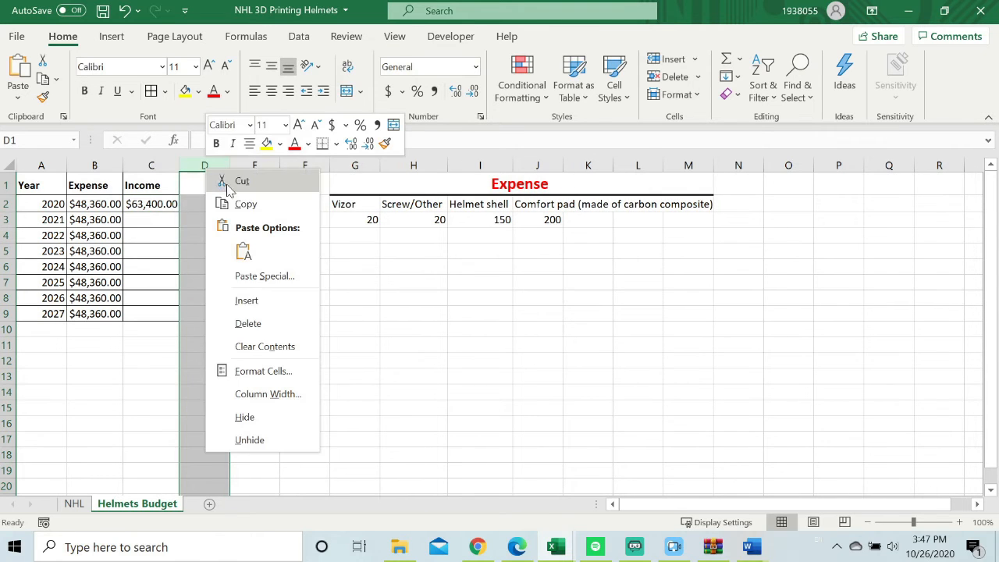
left_click(255, 307)
double_click(205, 185)
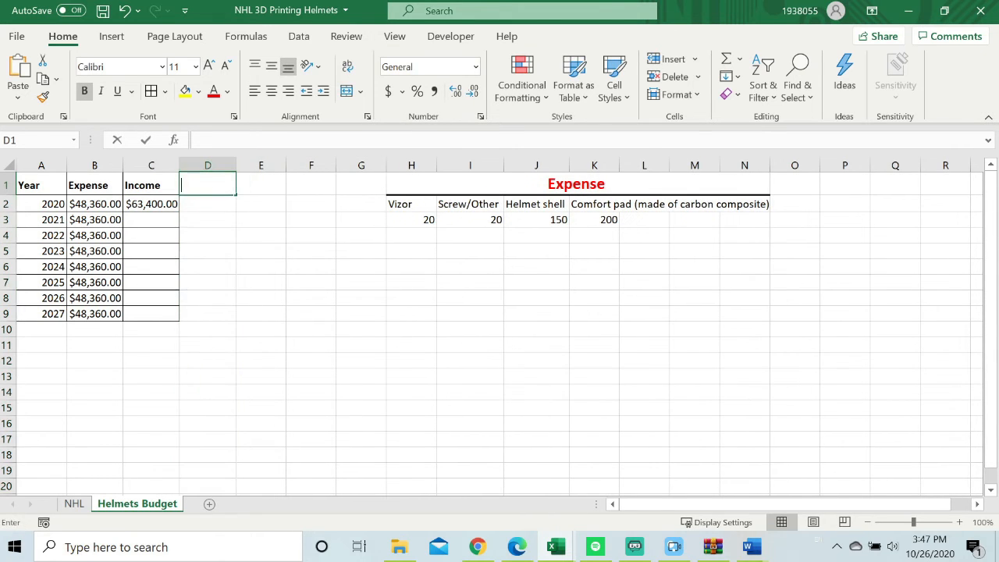
type("Difference")
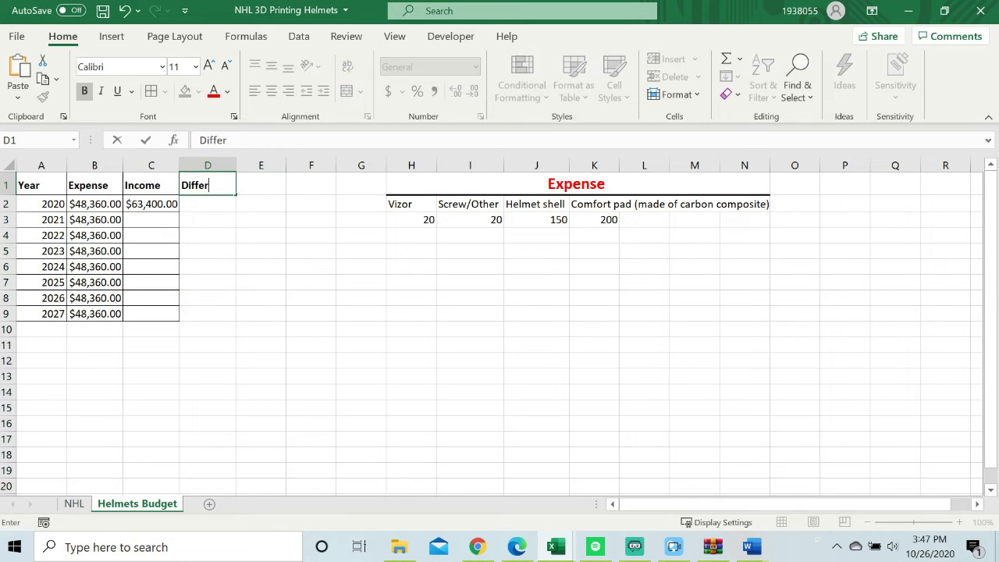
left_click(281, 237)
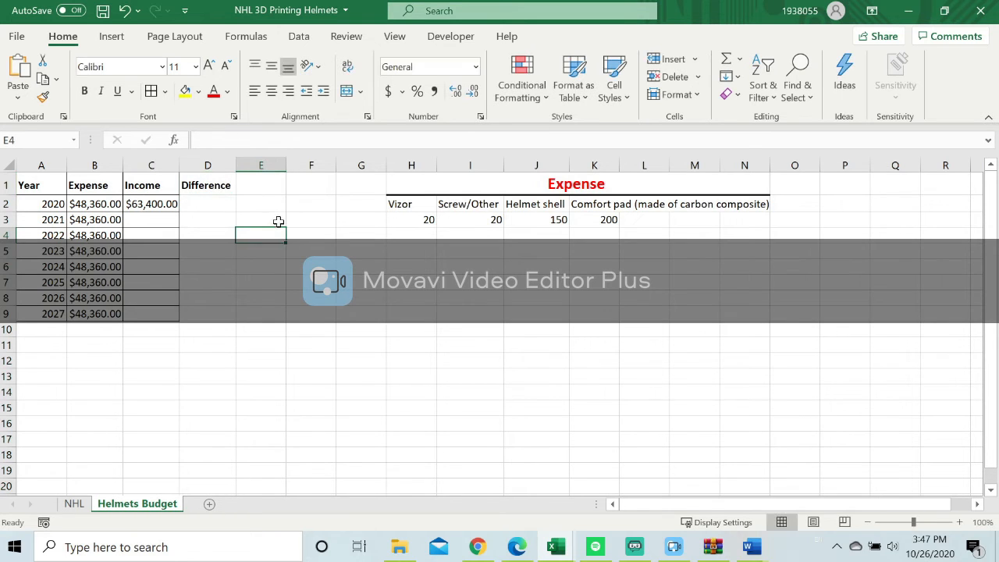
Apply the Good cell style to the Difference column, D1:D9.
left_click_drag(218, 185, 232, 312)
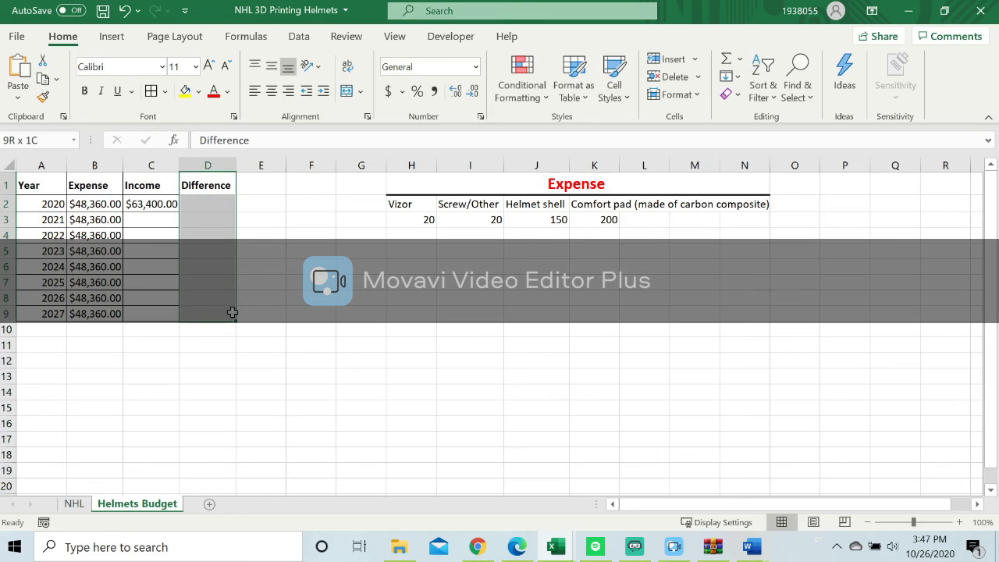
left_click(629, 92)
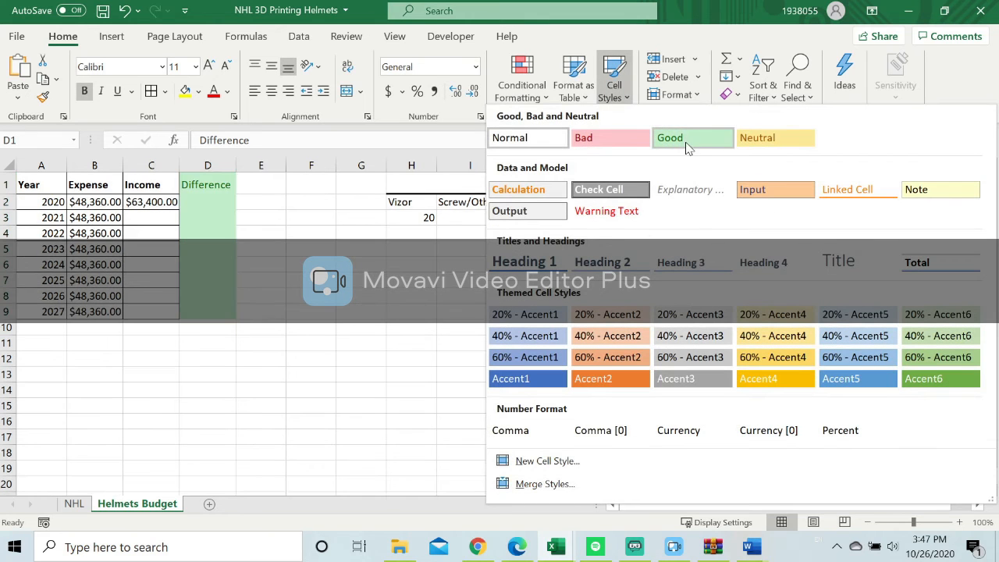
left_click(702, 149)
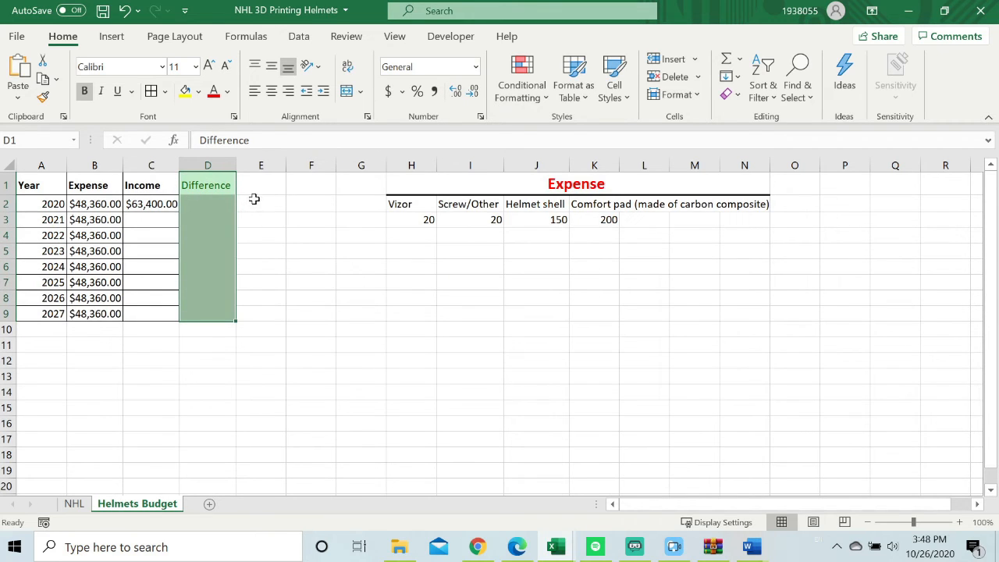
Calculate the 2020 difference in D2 as income minus expense with the formula =C2-B2.
left_click(200, 206)
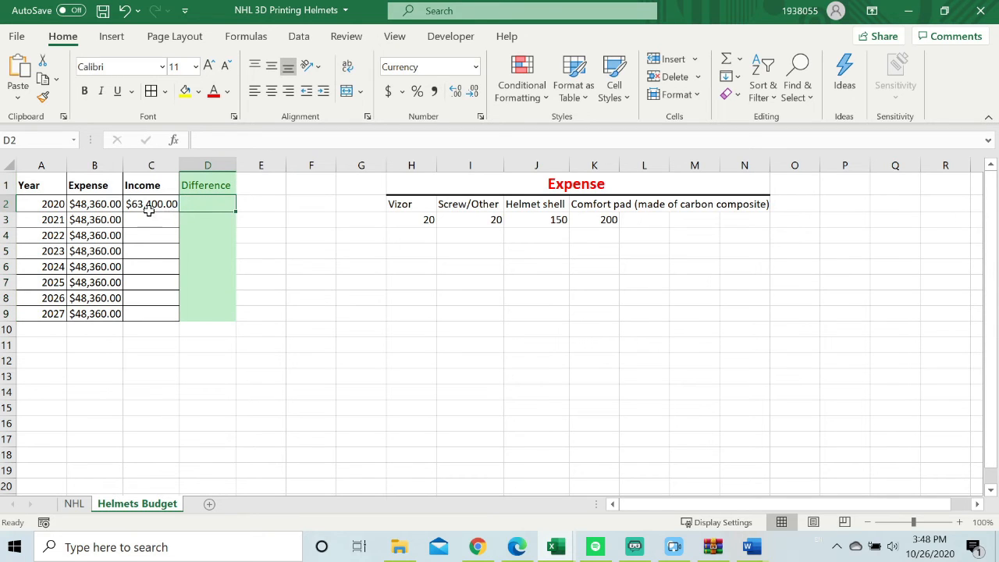
double_click(188, 203)
type("=")
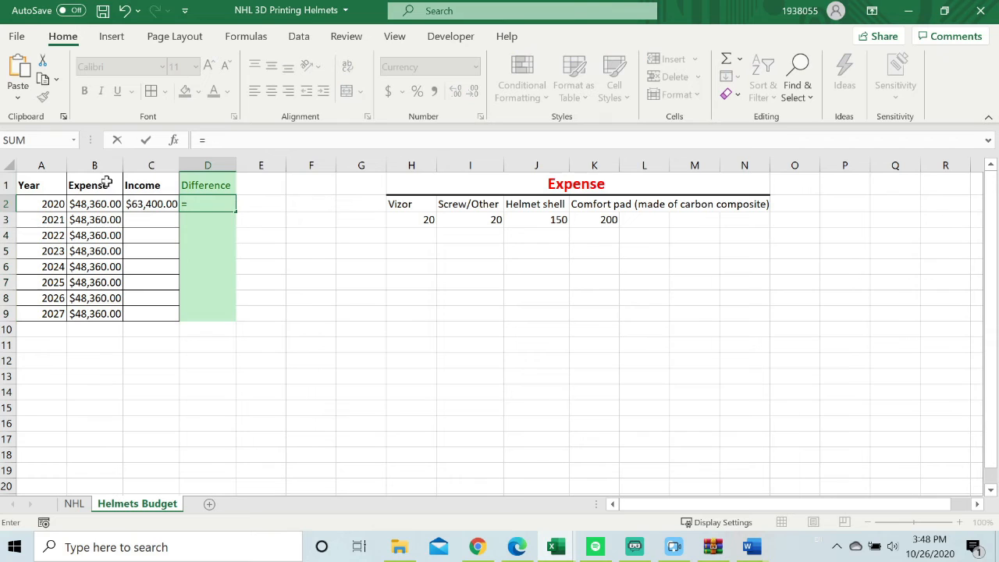
left_click(145, 204)
type("-")
left_click(97, 210)
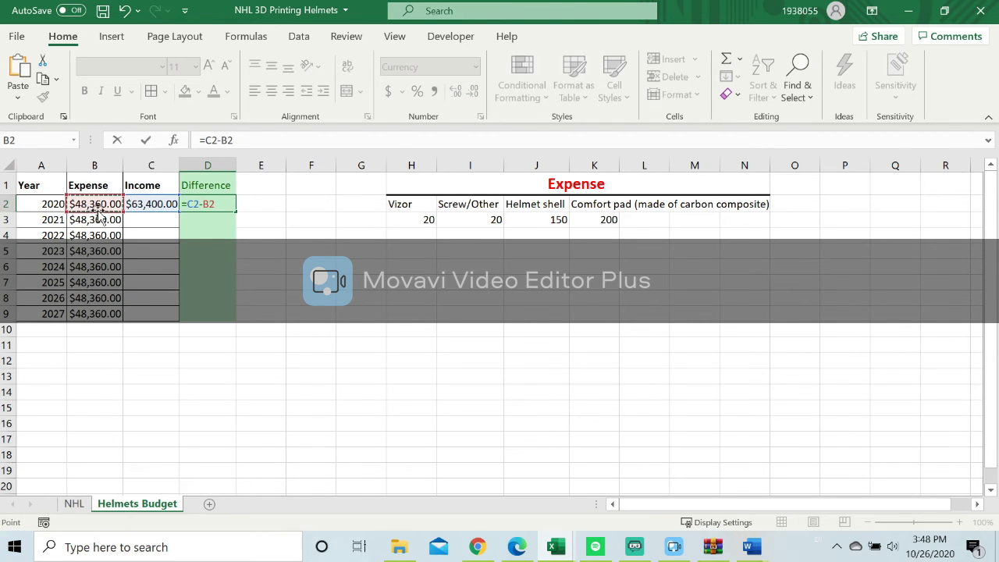
key("Return")
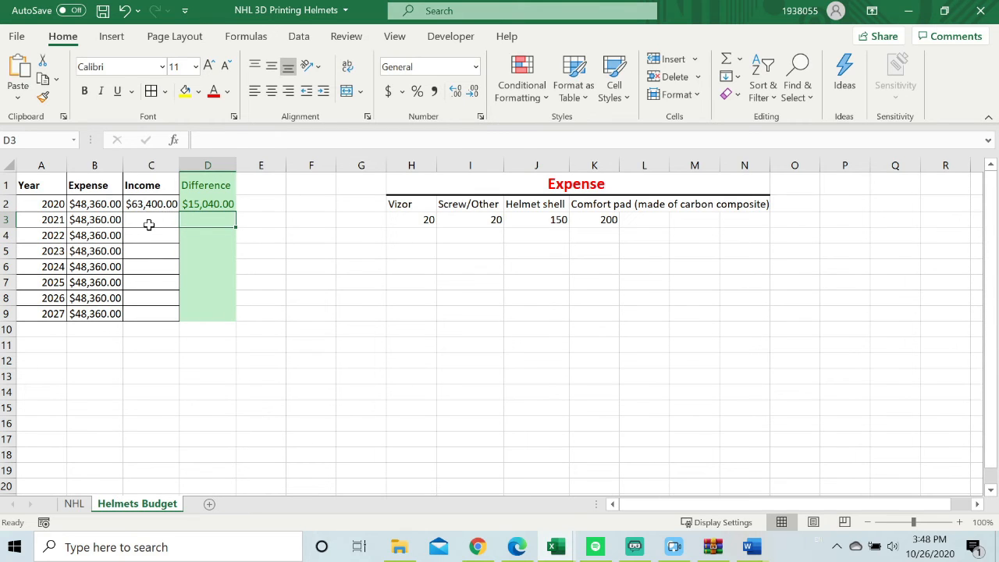
Project the 2021 income in C3 with =C2*105% and fill the formula down to C9.
left_click(148, 222)
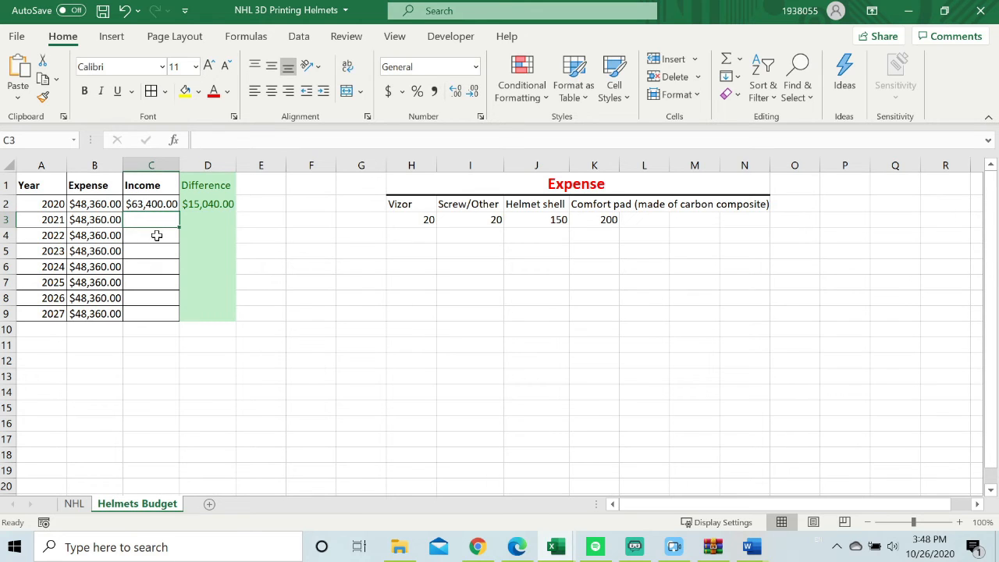
type("=")
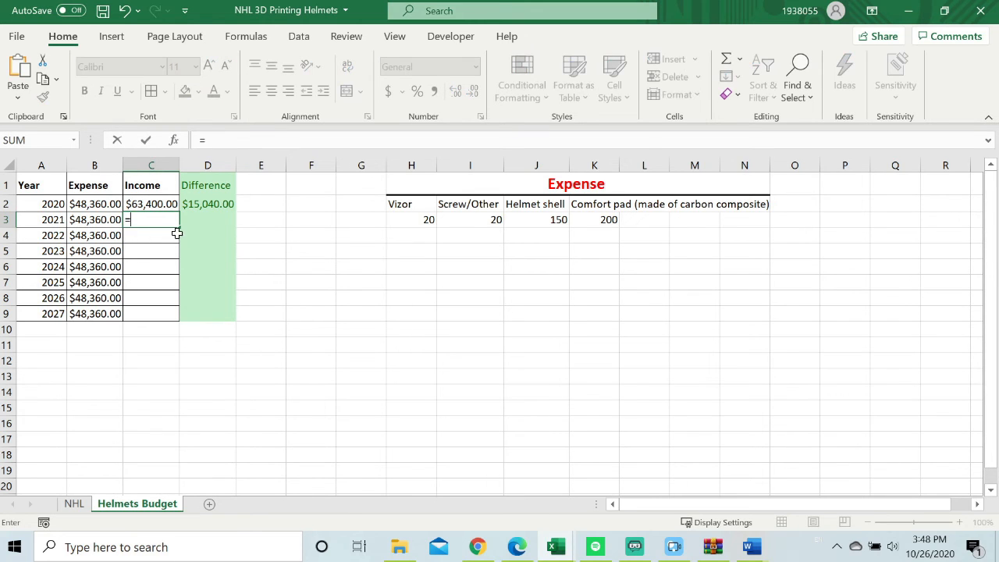
left_click(151, 203)
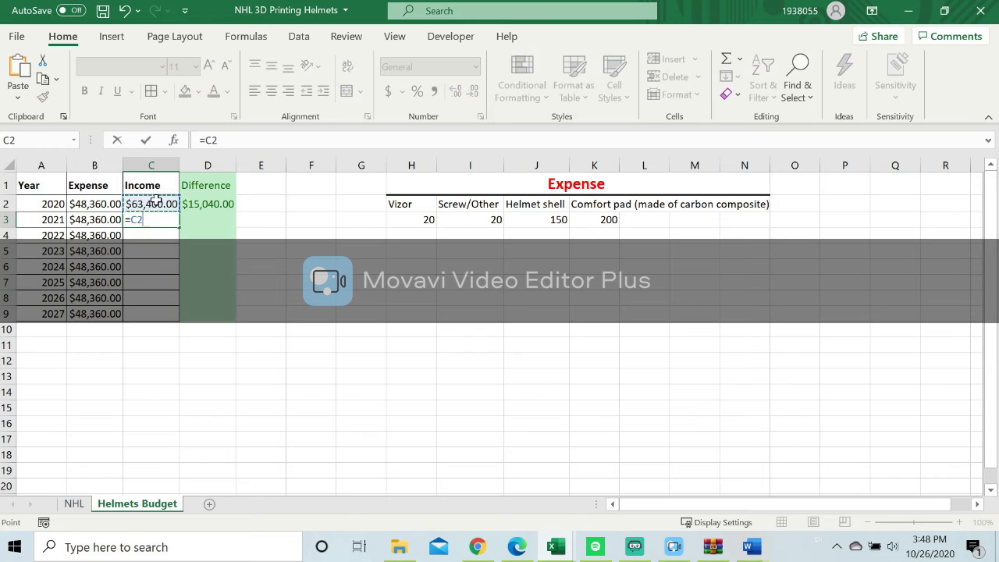
type("*105")
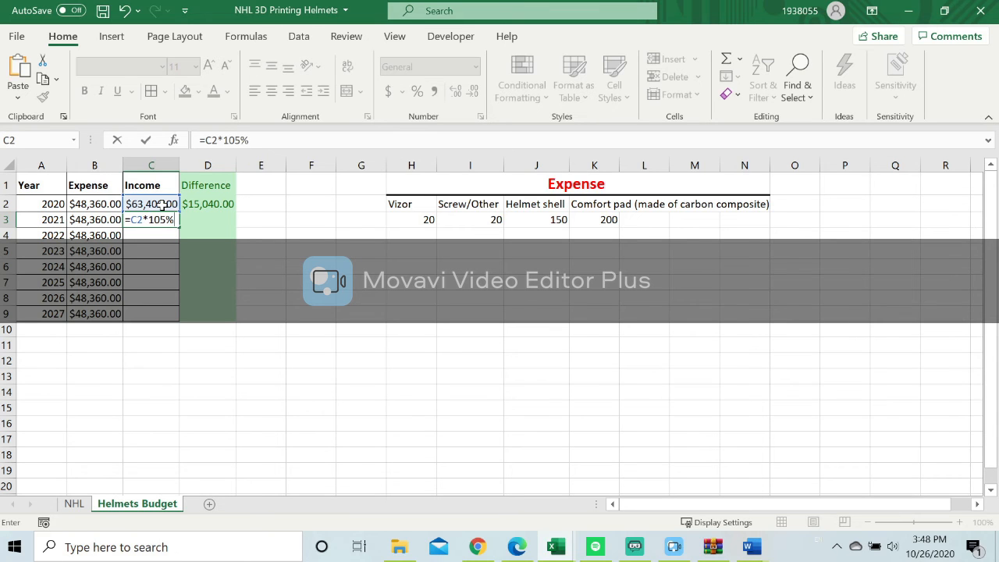
key("Return")
left_click(172, 221)
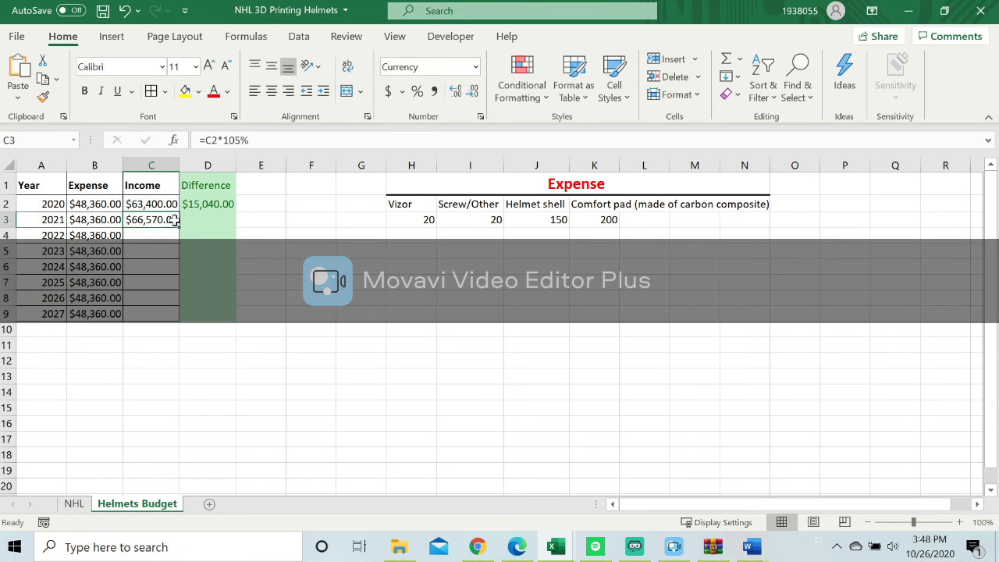
left_click_drag(178, 228, 180, 319)
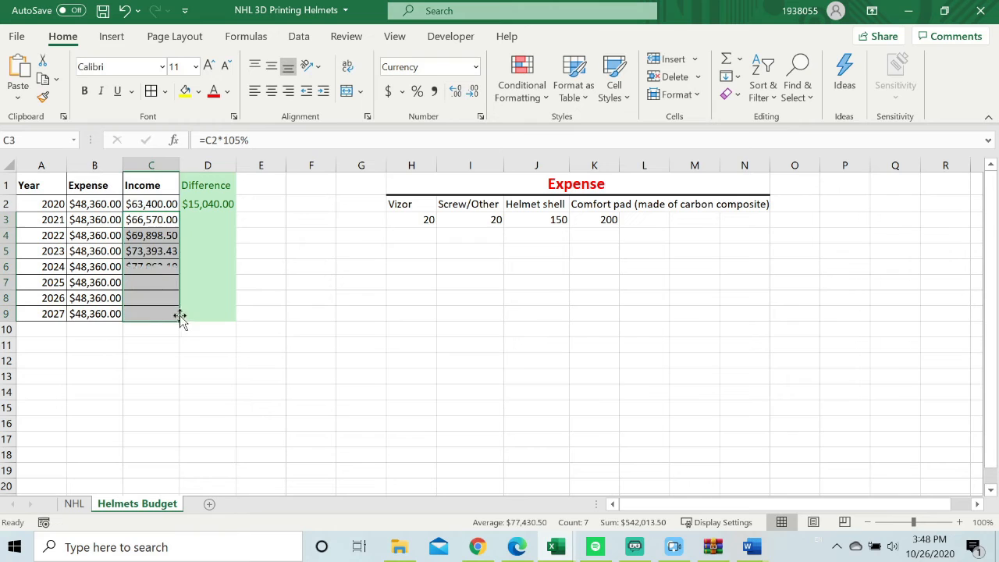
Fill the difference formula from D2 down to D9 and apply the Accent1 cell style to D1:D9.
left_click(208, 206)
left_click_drag(234, 211, 212, 316)
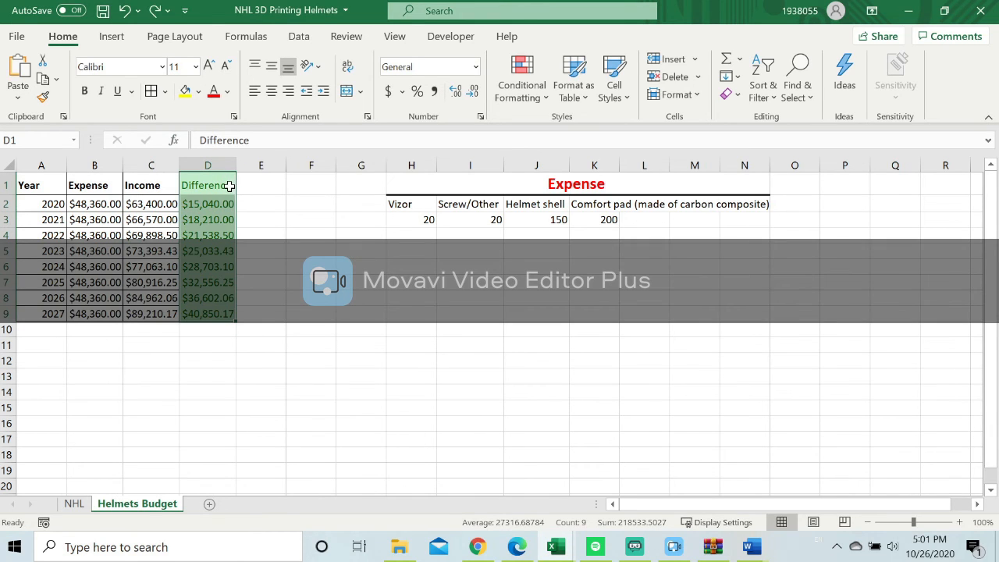
left_click(616, 84)
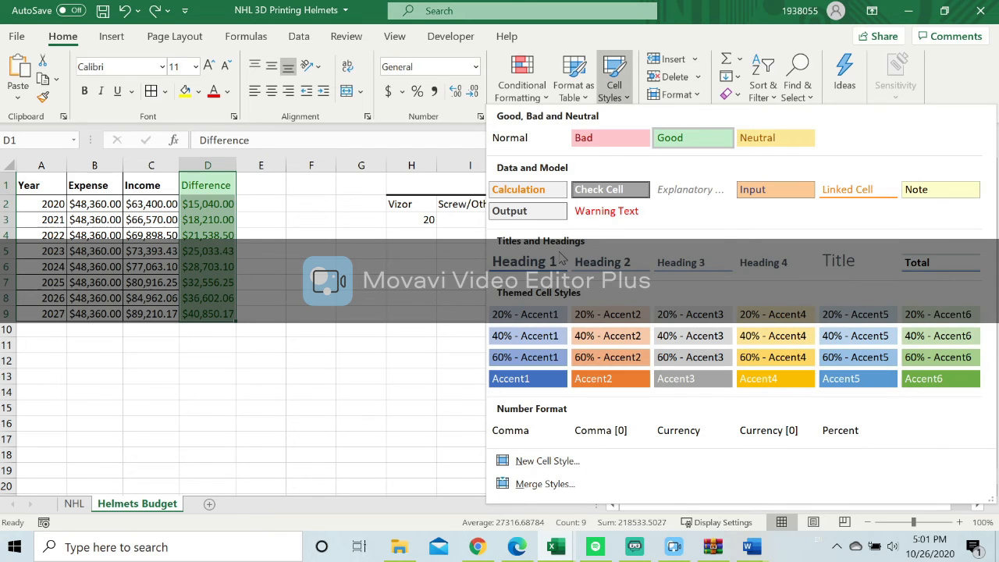
left_click(534, 380)
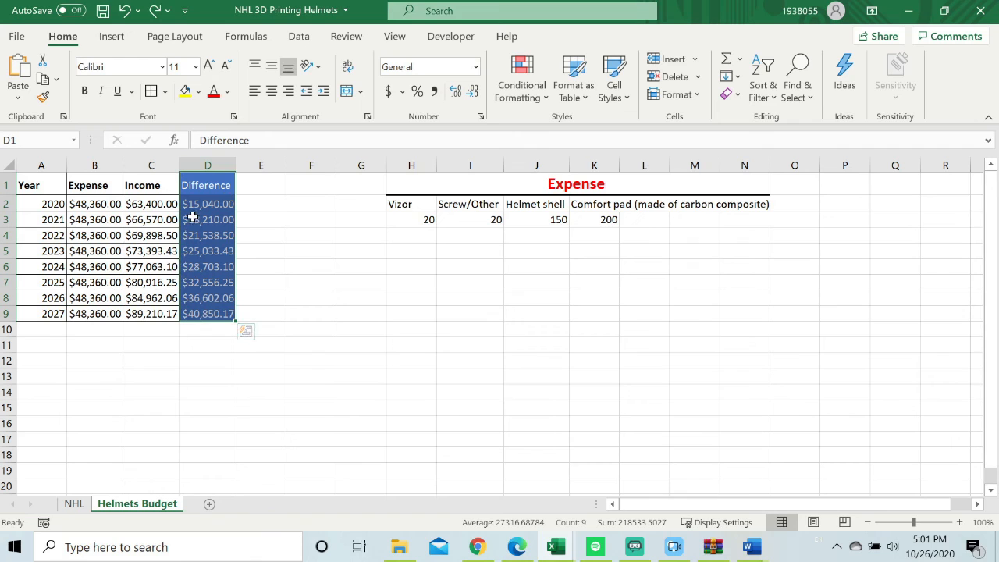
left_click(258, 205)
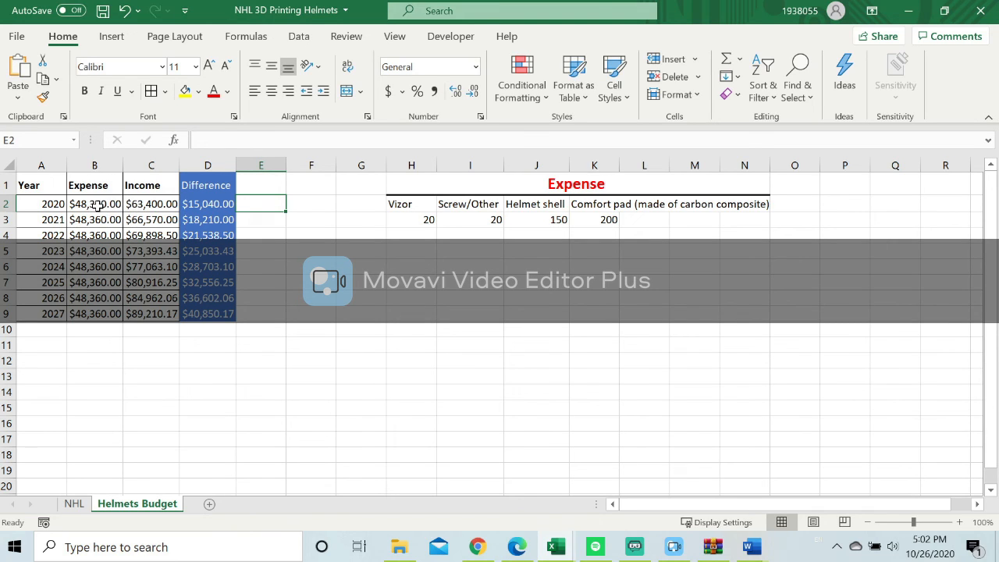
Change the 2020 expense formula in B2 to =(SUM($H$3:$K$3)*124)+ 20000 and fill it down to B9.
left_click(91, 205)
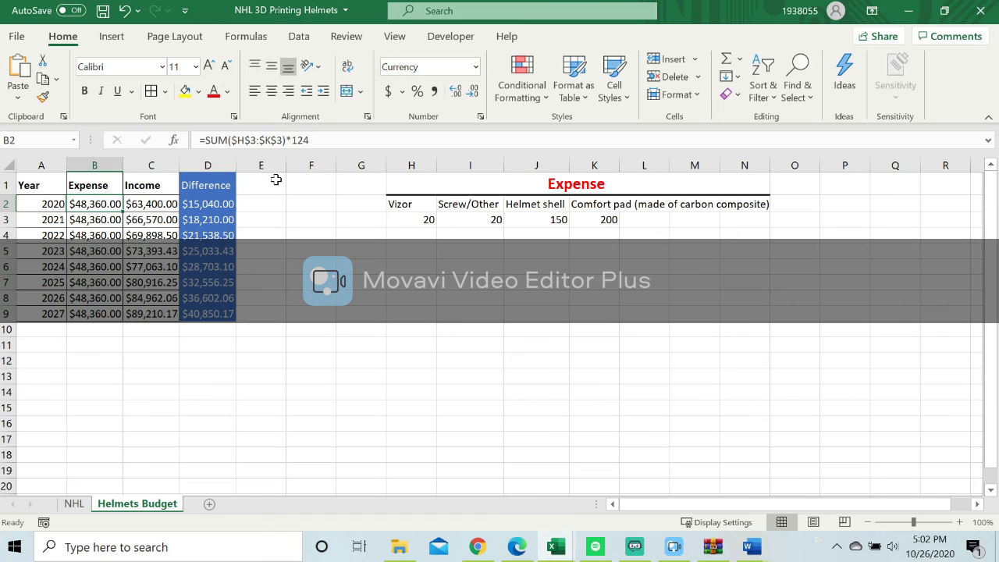
key("F2")
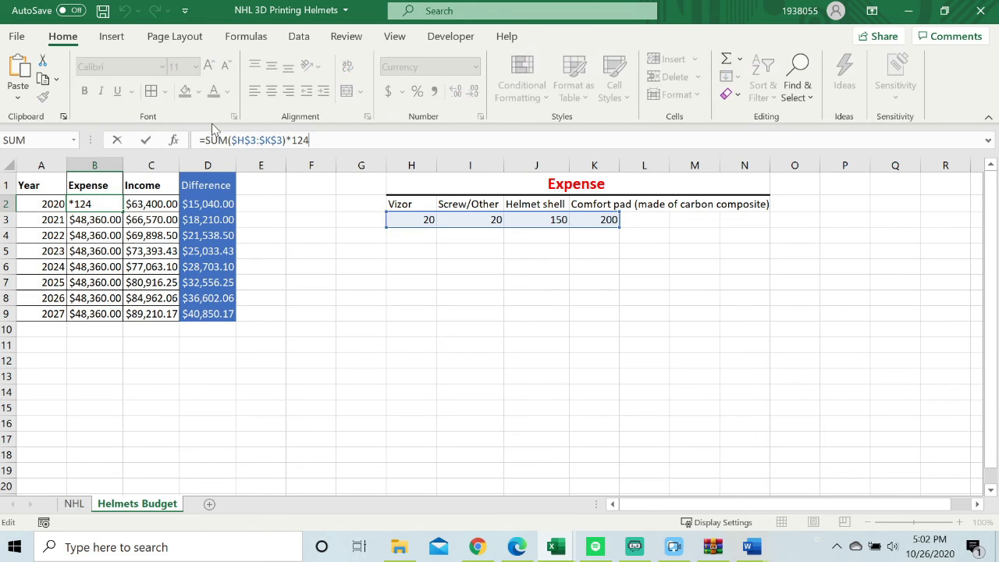
left_click_drag(205, 141, 211, 140)
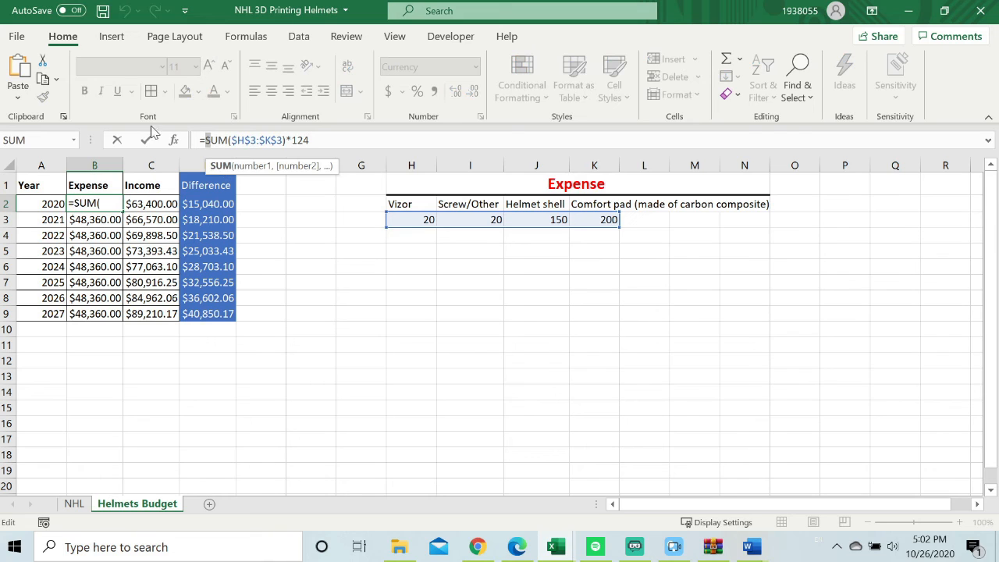
left_click(203, 140)
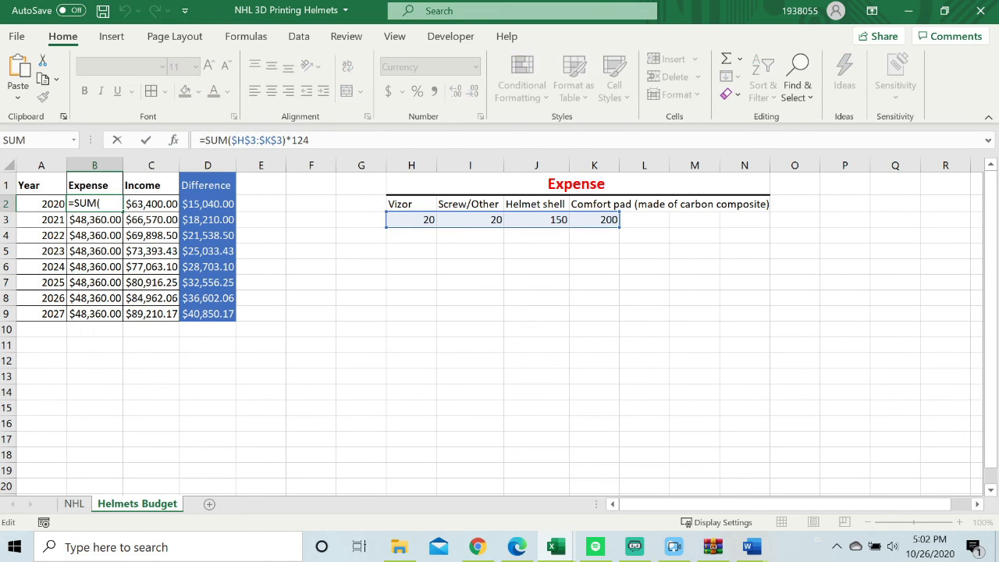
type("(")
left_click(314, 140)
type(")+ 200")
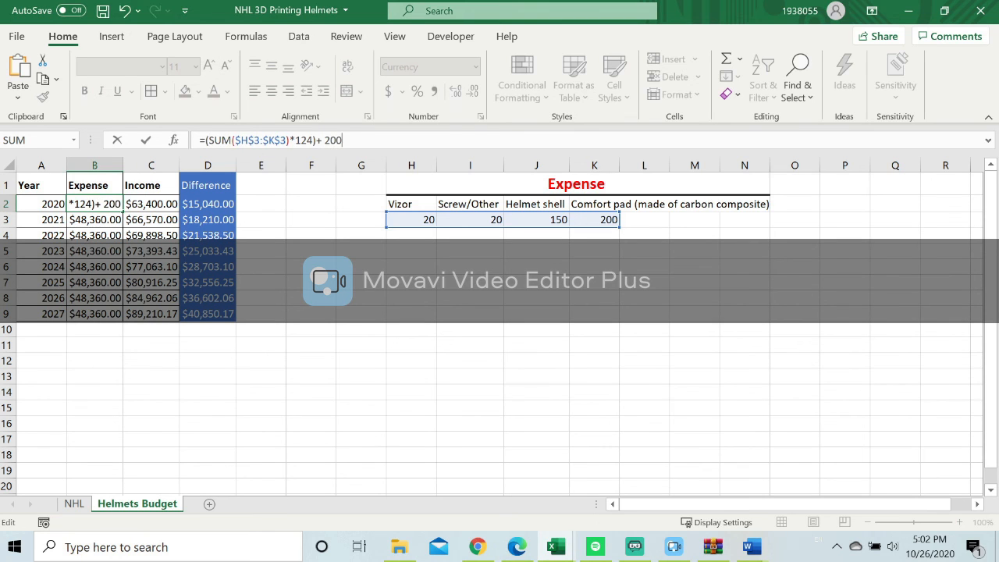
type("00")
key("Return")
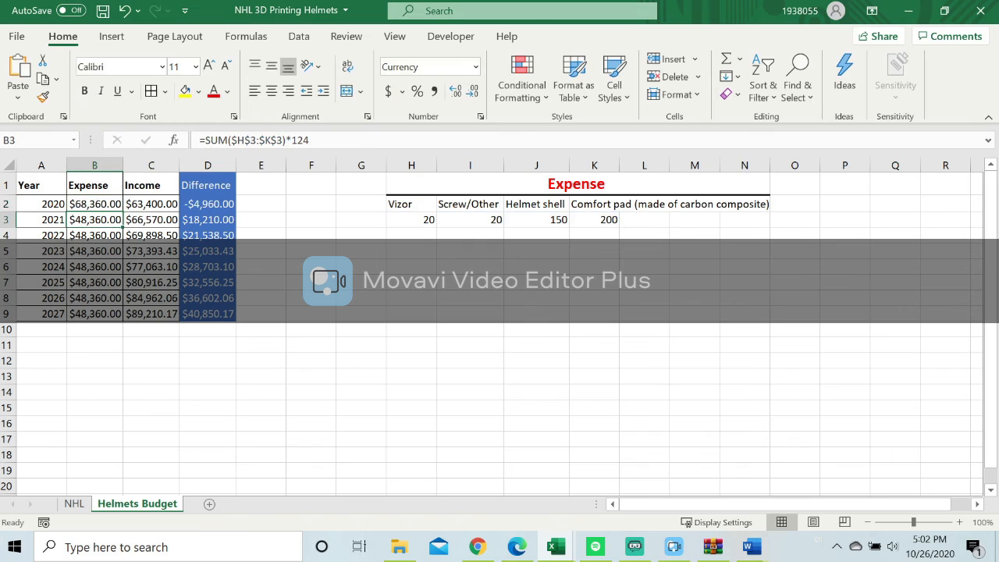
left_click(112, 205)
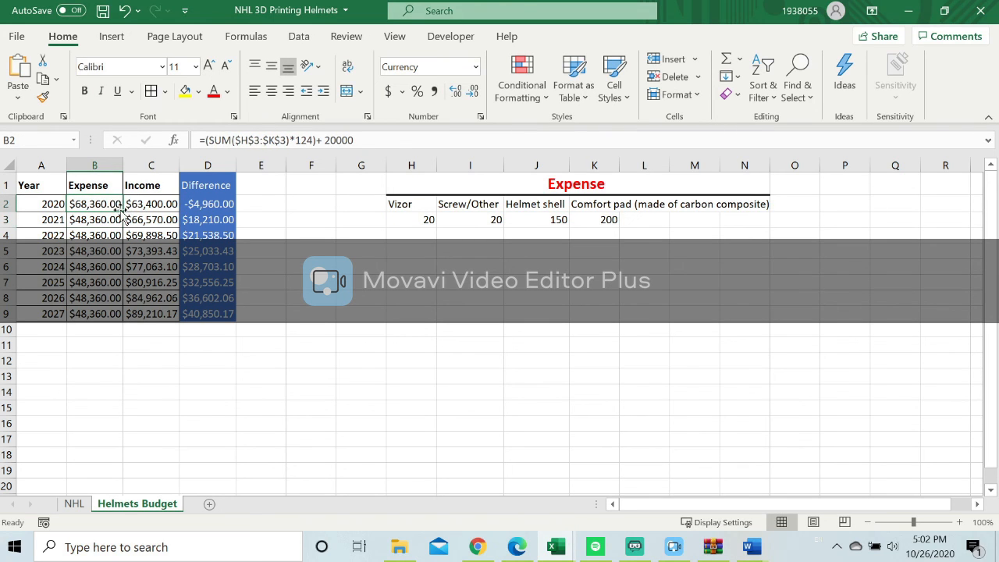
left_click_drag(122, 210, 116, 318)
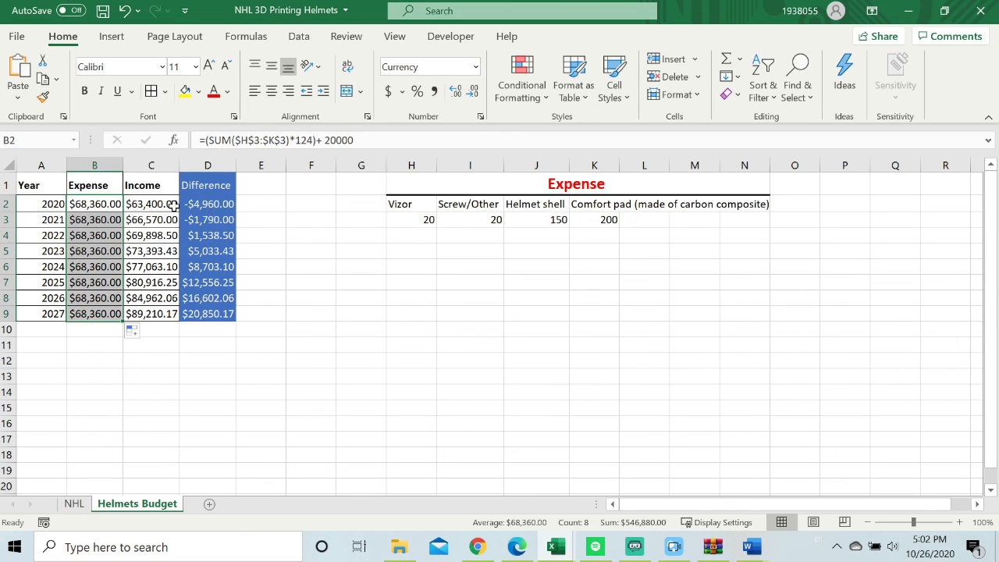
Add a Greater Than conditional formatting rule to Income C2:C9, comparing with =$B$2 and using Green Fill with Dark Green Text.
left_click_drag(145, 206, 153, 306)
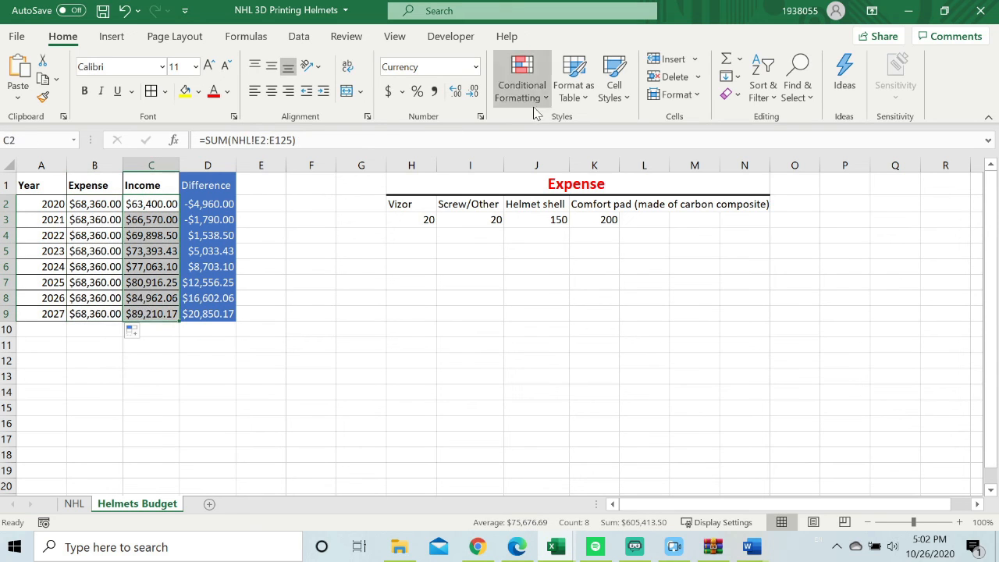
left_click(522, 86)
mouse_move(574, 137)
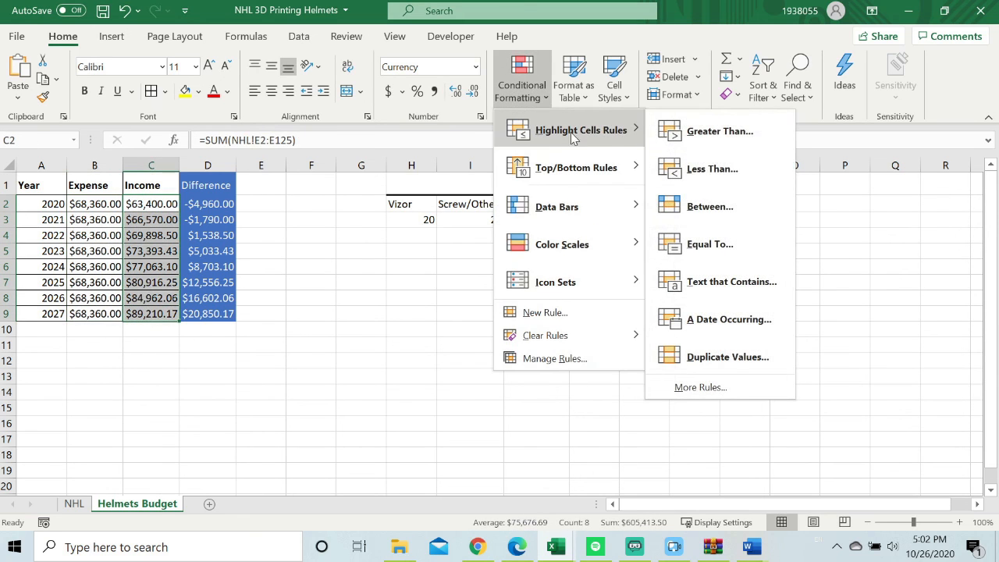
left_click(689, 133)
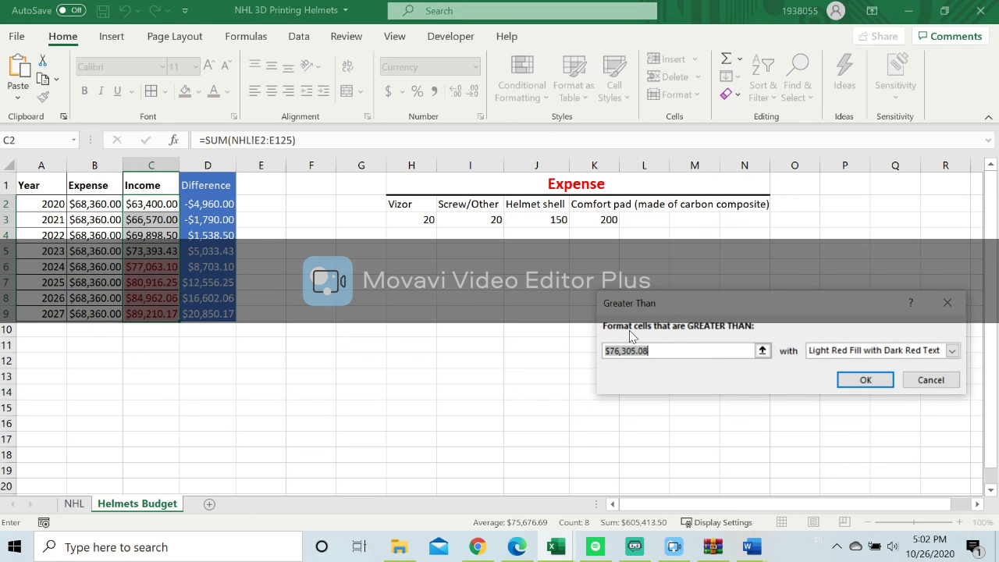
left_click(97, 204)
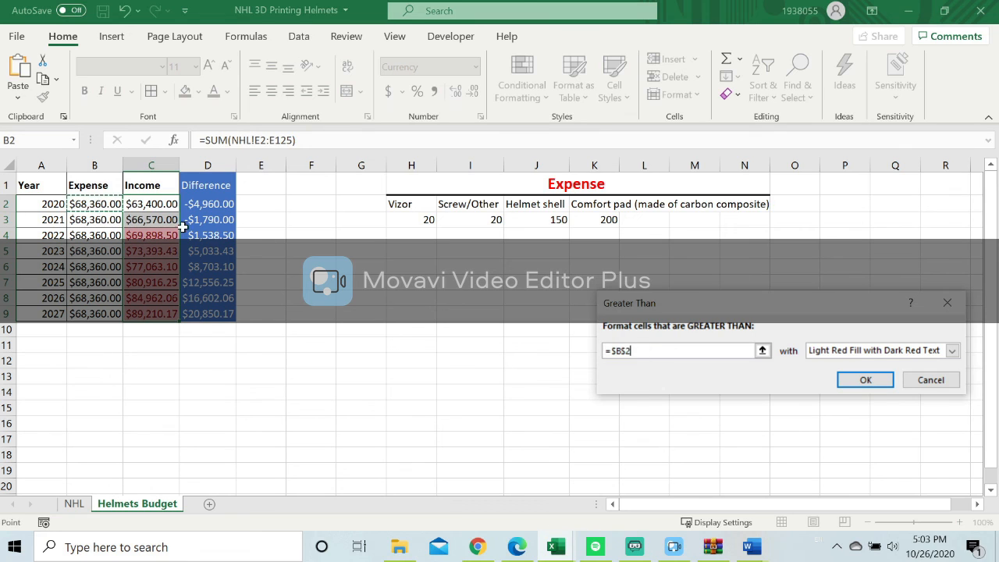
left_click(952, 351)
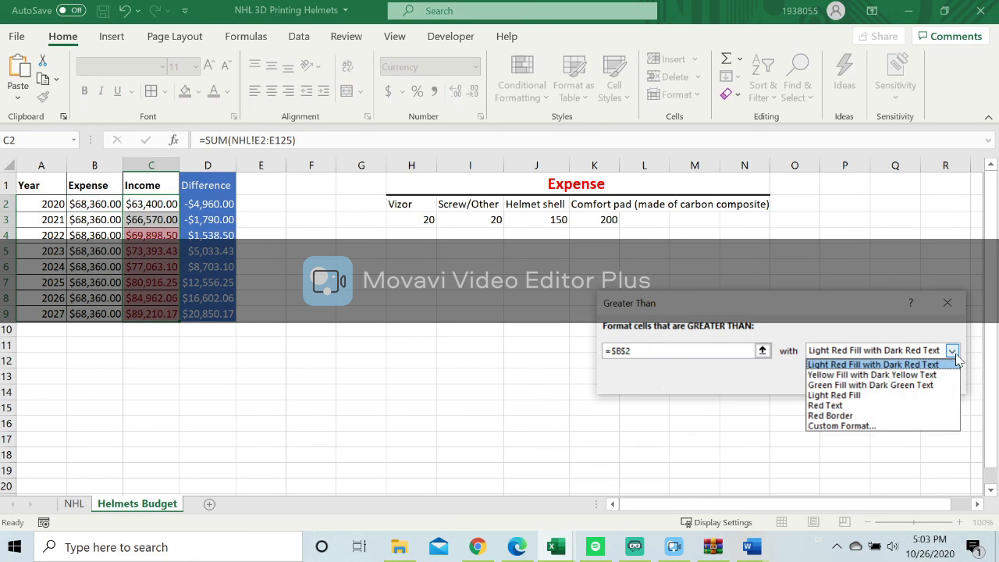
left_click(913, 385)
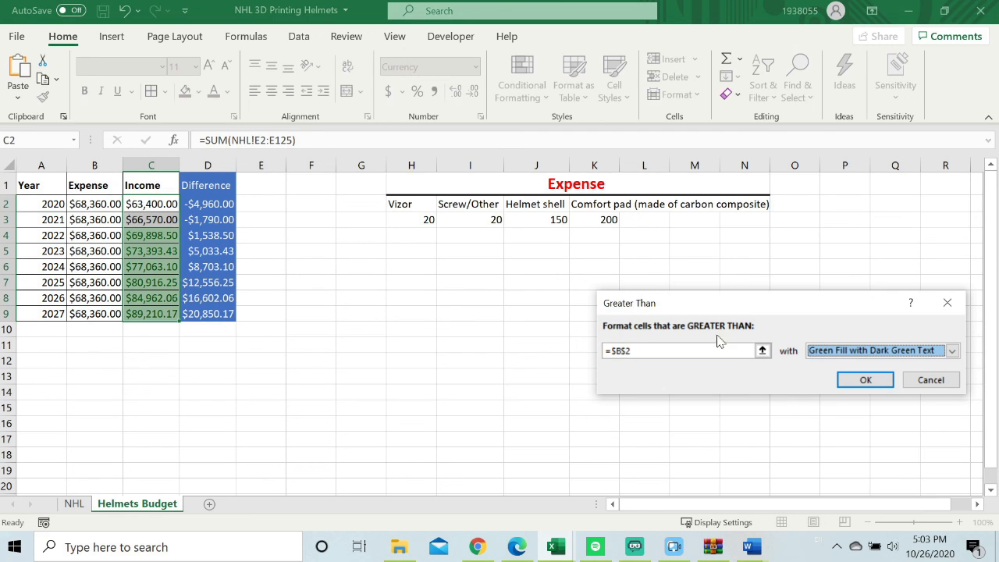
left_click(872, 380)
Add a Less Than conditional formatting rule to Income C2:C9, comparing with B2 and using Light Red Fill with Dark Red Text.
left_click(525, 92)
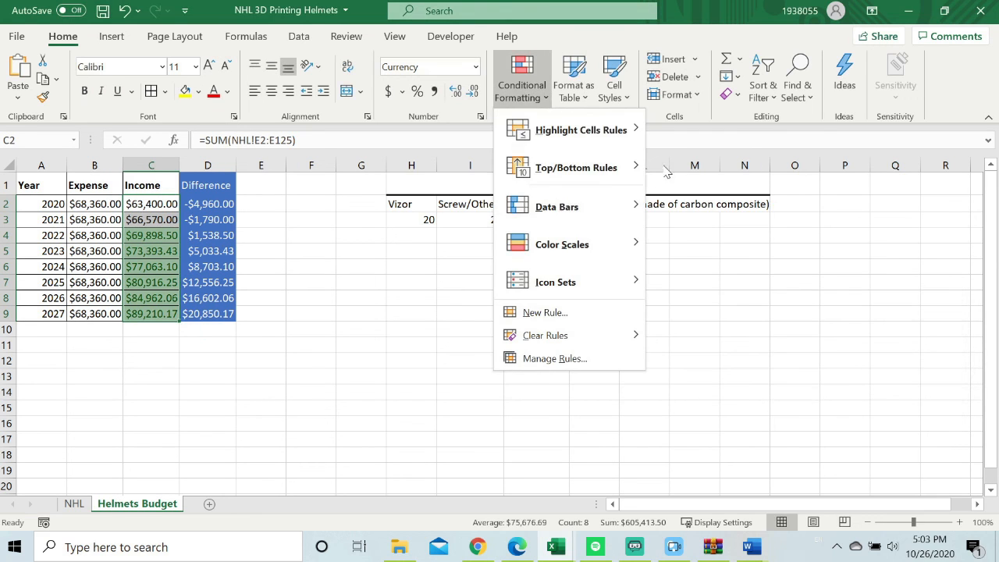
mouse_move(602, 129)
left_click(696, 169)
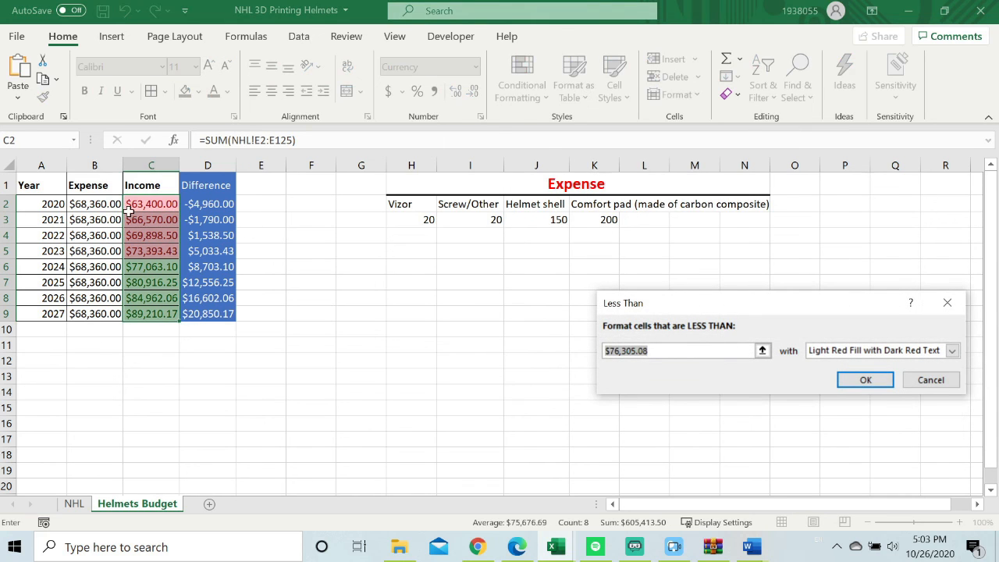
left_click(100, 204)
left_click(864, 380)
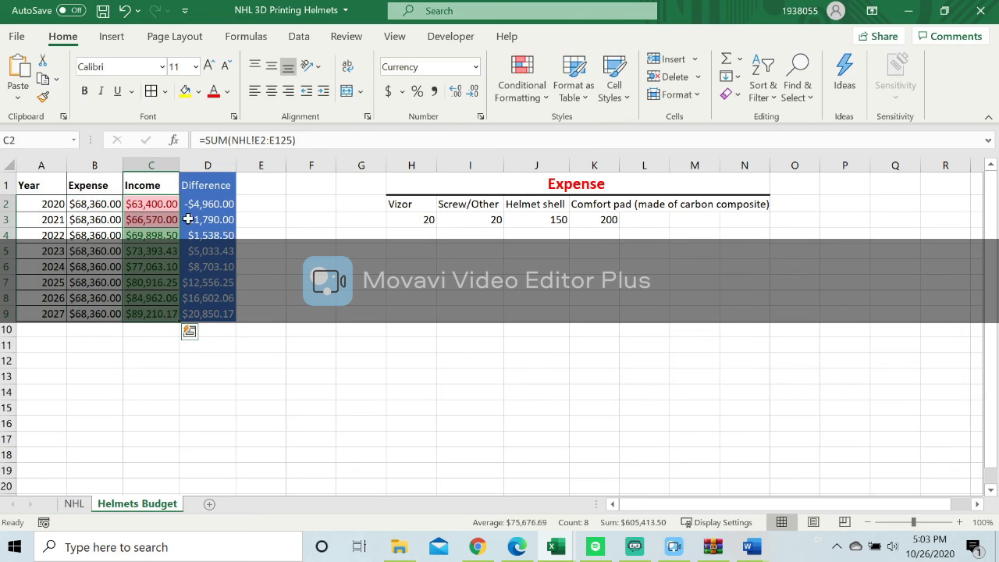